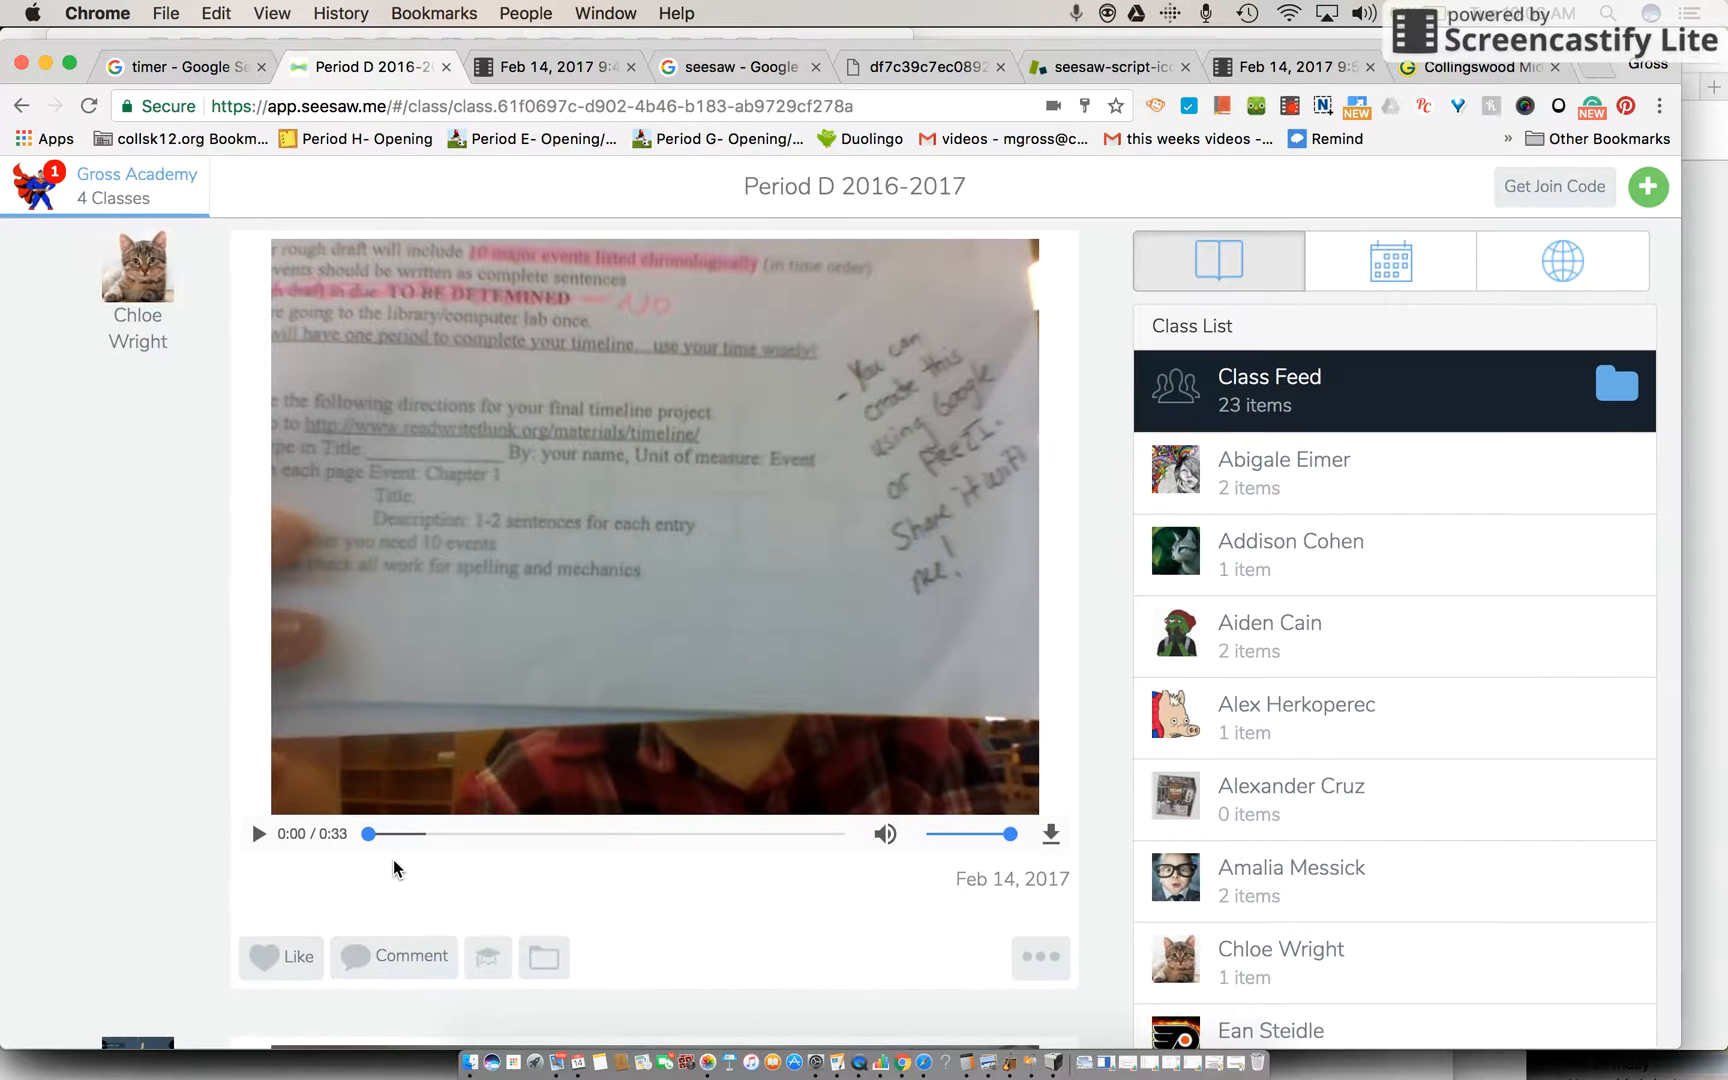
{"action": "scroll", "coordinate": [392, 860], "scroll_direction": "down", "scroll_amount": 3}
{"action": "scroll", "coordinate": [392, 869], "scroll_direction": "down", "scroll_amount": 5}
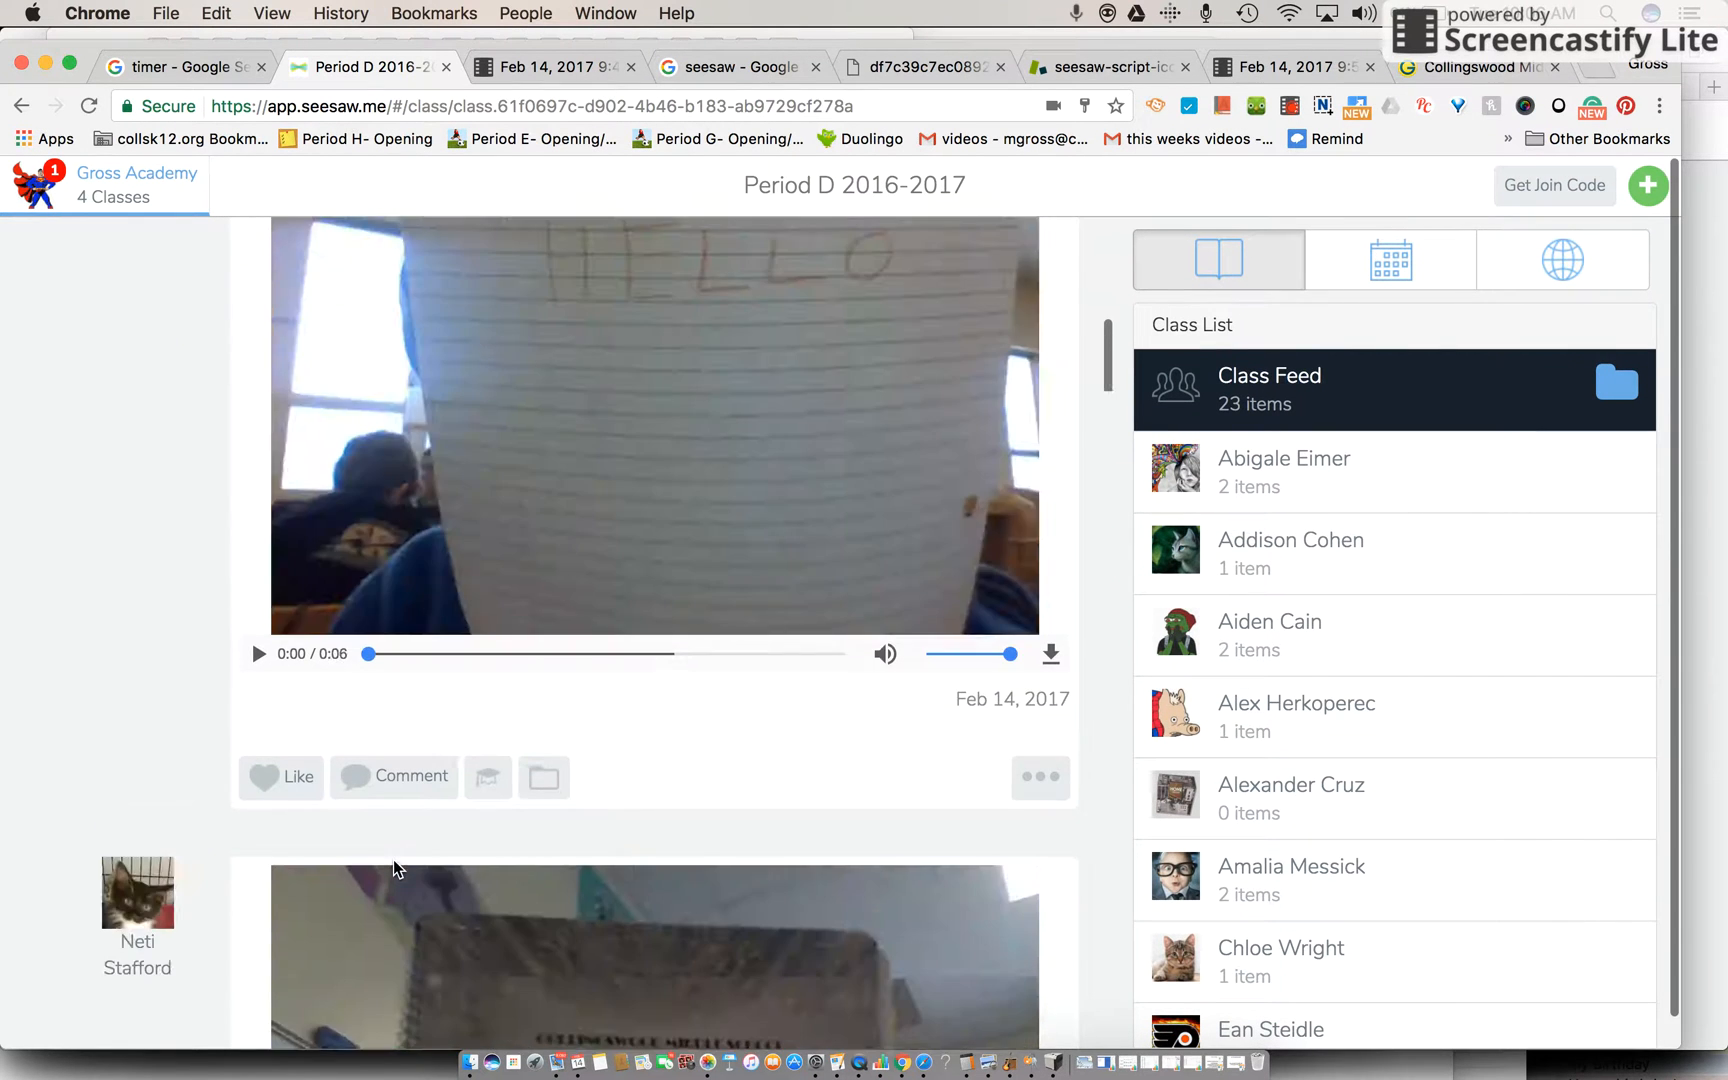
{"action": "scroll", "coordinate": [393, 869], "scroll_direction": "down", "scroll_amount": 5}
{"action": "scroll", "coordinate": [393, 868], "scroll_direction": "down", "scroll_amount": 5}
{"action": "scroll", "coordinate": [393, 868], "scroll_direction": "down", "scroll_amount": 2}
{"action": "scroll", "coordinate": [393, 868], "scroll_direction": "down", "scroll_amount": 5}
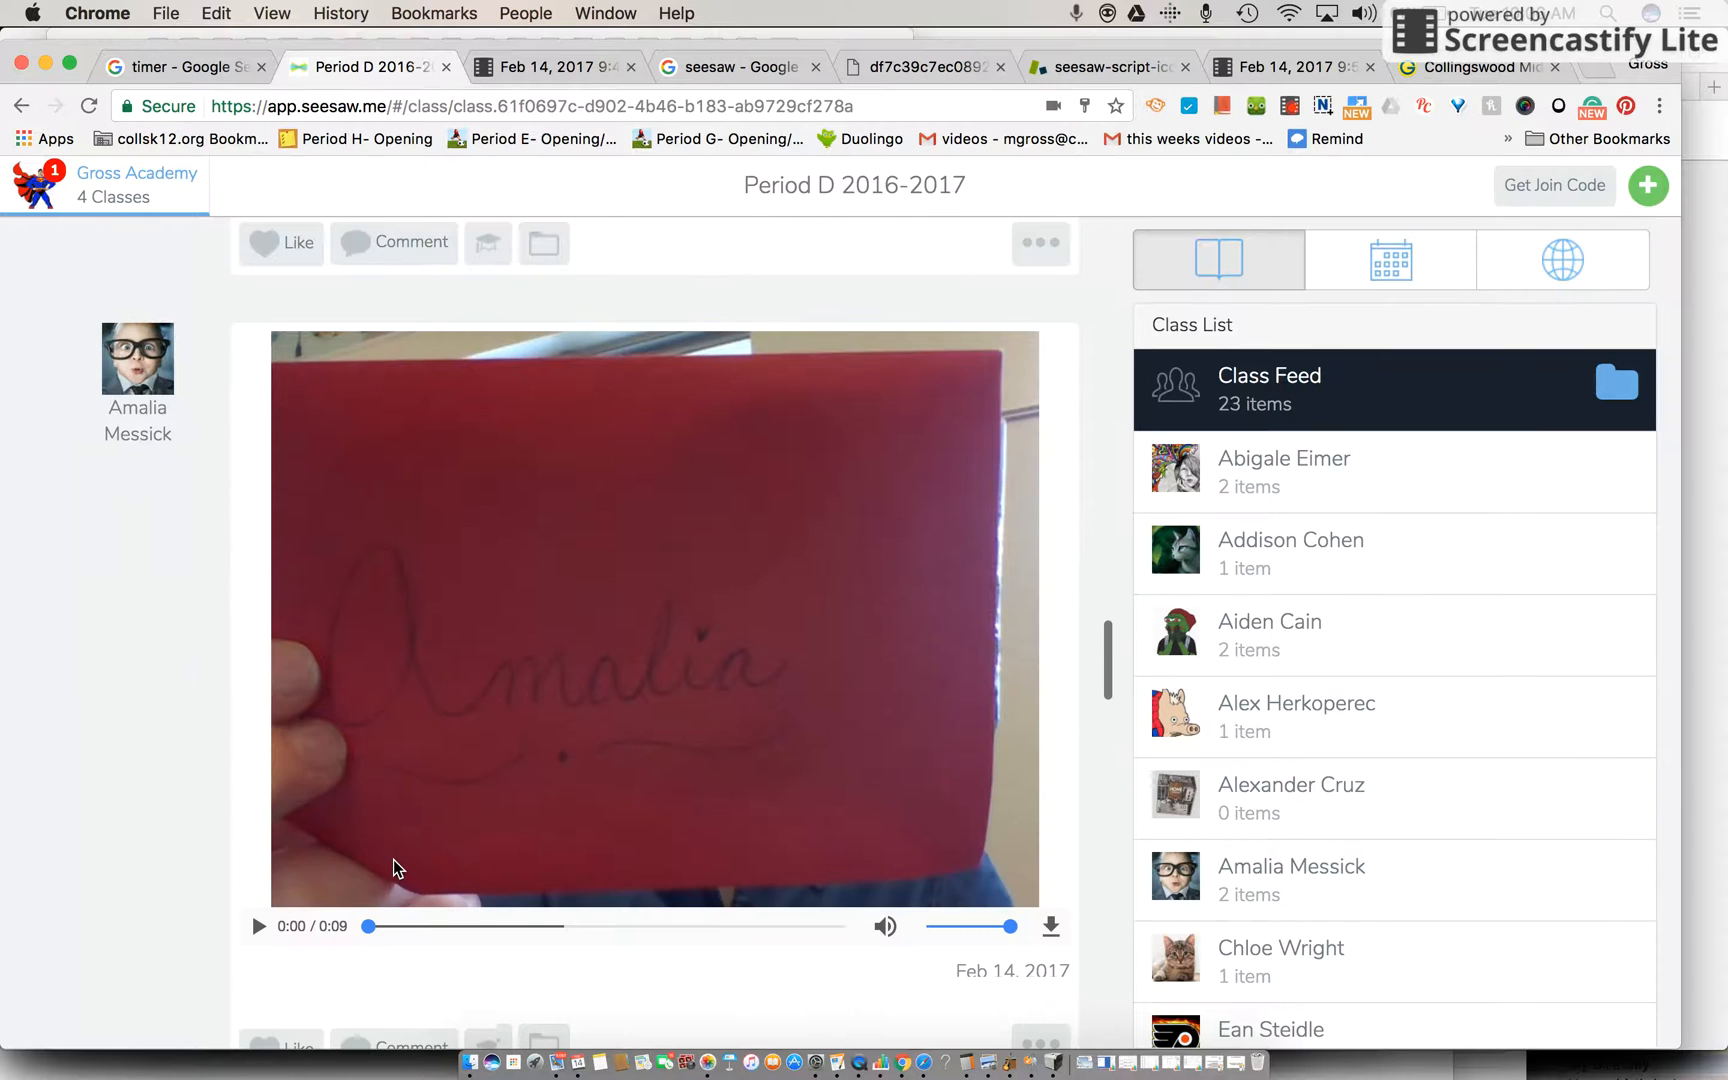
{"action": "scroll", "coordinate": [394, 868], "scroll_direction": "down", "scroll_amount": 1}
{"action": "scroll", "coordinate": [393, 869], "scroll_direction": "down", "scroll_amount": 5}
{"action": "scroll", "coordinate": [393, 868], "scroll_direction": "down", "scroll_amount": 3}
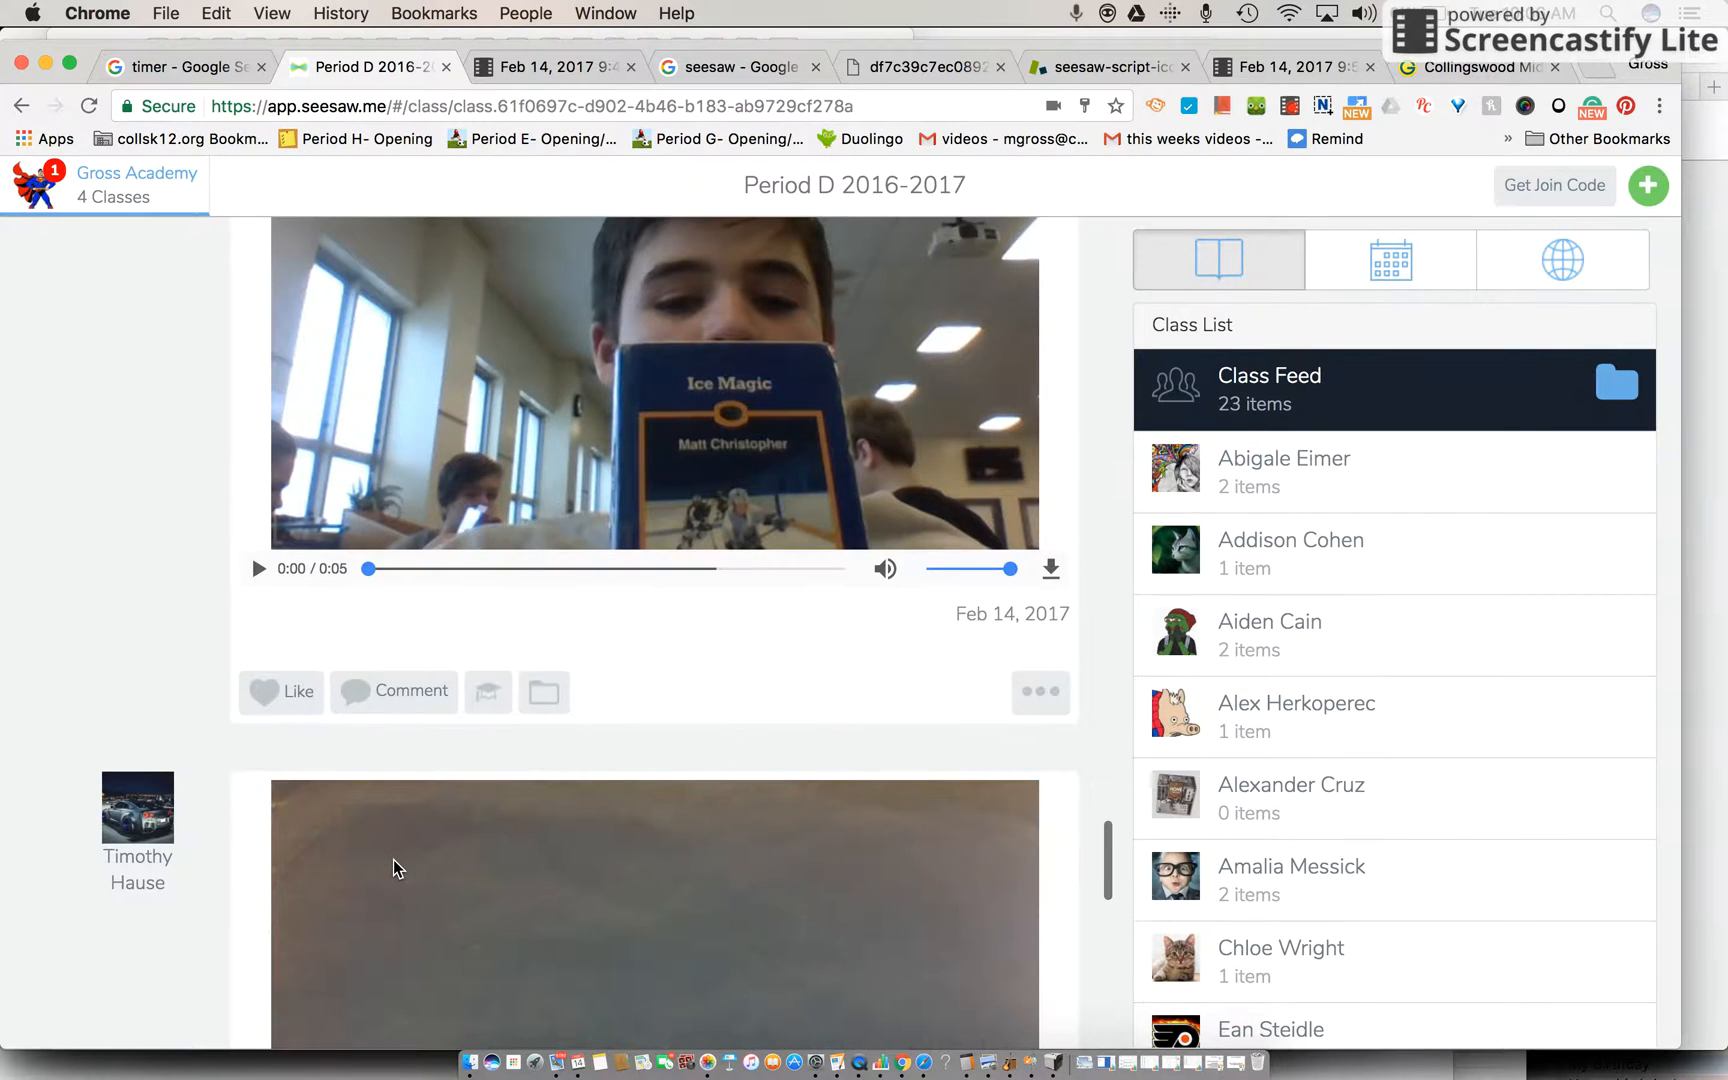
{"action": "scroll", "coordinate": [393, 868], "scroll_direction": "up", "scroll_amount": 10}
{"action": "scroll", "coordinate": [394, 869], "scroll_direction": "up", "scroll_amount": 5}
{"action": "scroll", "coordinate": [393, 868], "scroll_direction": "up", "scroll_amount": 5}
{"action": "scroll", "coordinate": [393, 866], "scroll_direction": "down", "scroll_amount": 1}
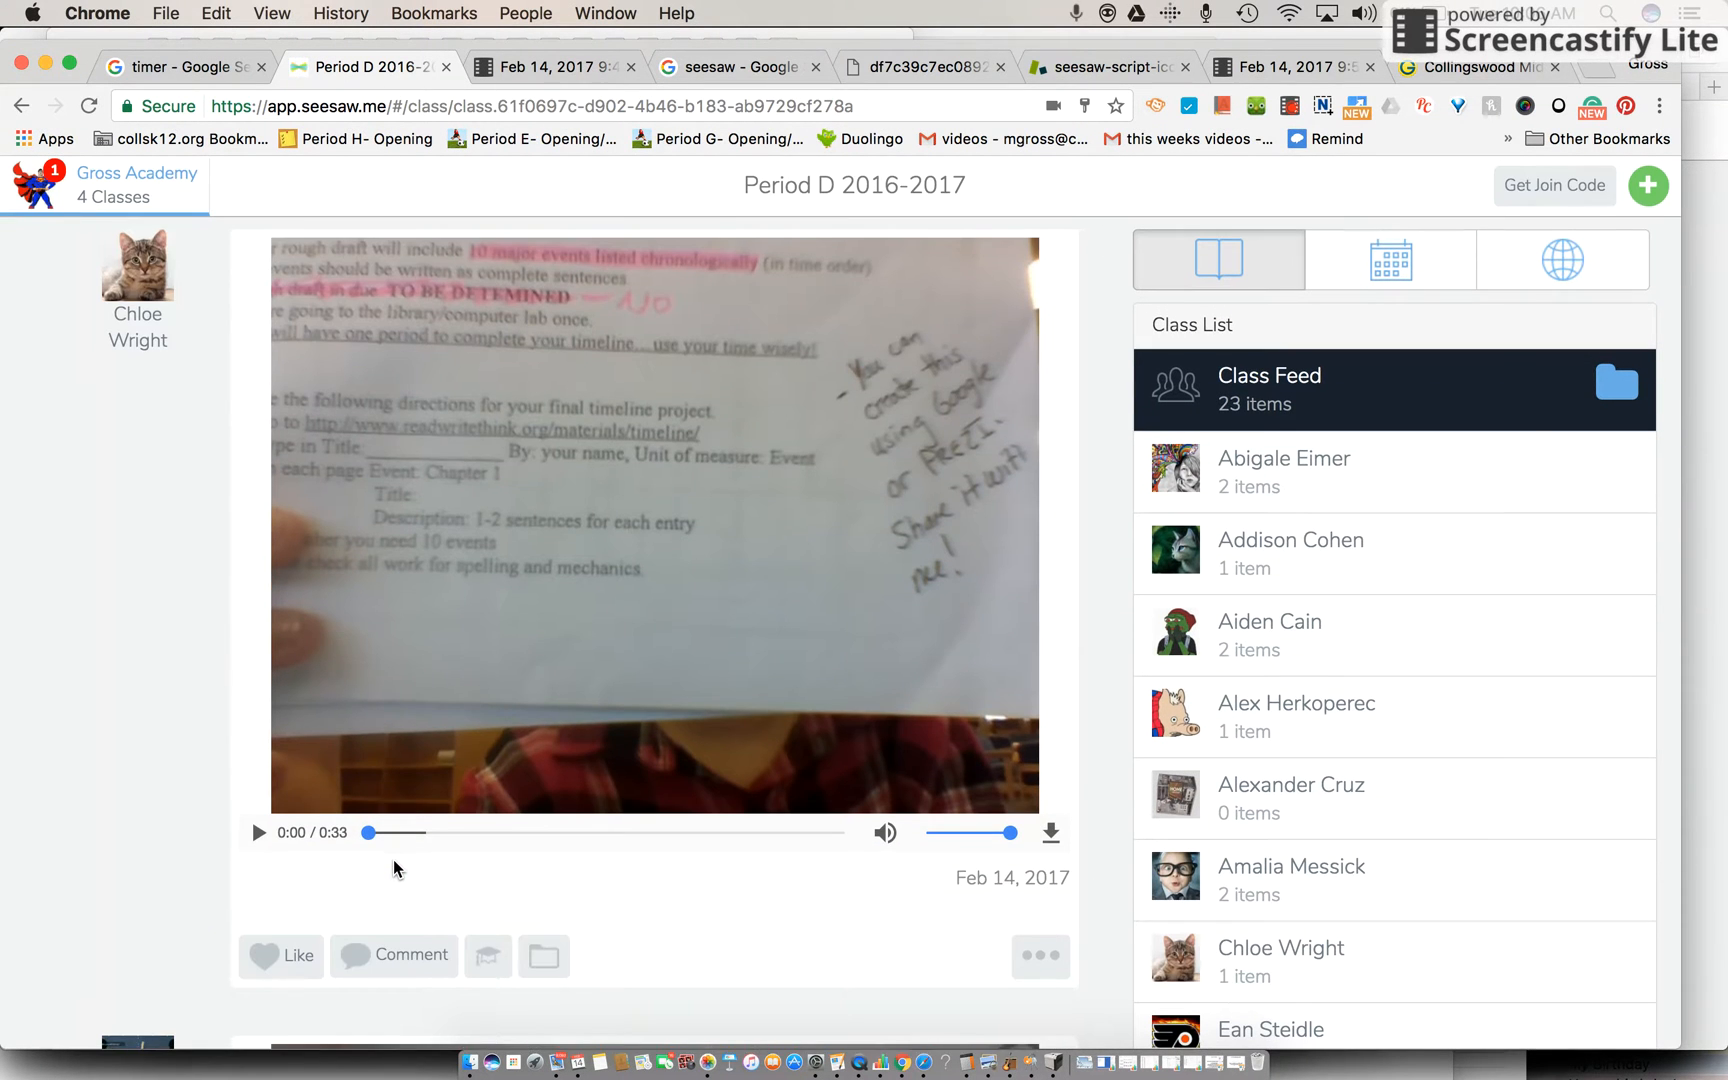
{"action": "scroll", "coordinate": [393, 865], "scroll_direction": "down", "scroll_amount": 2}
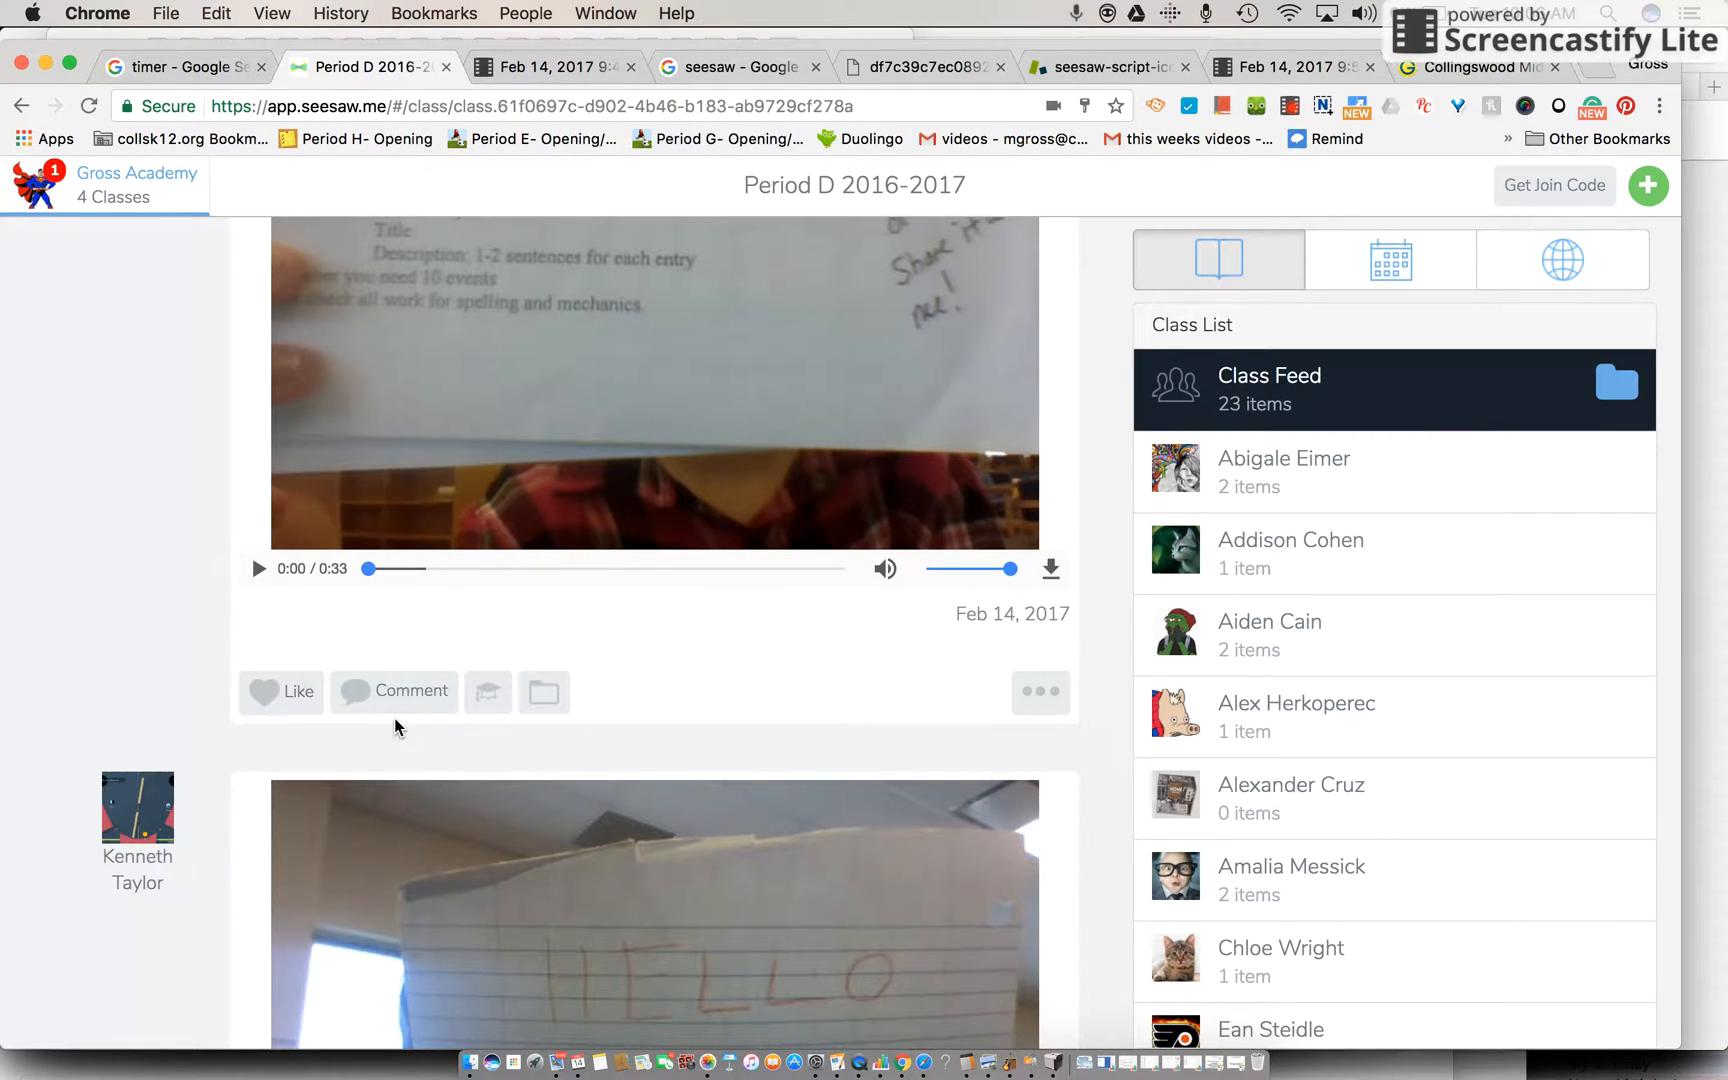
{"action": "scroll", "coordinate": [395, 728], "scroll_direction": "up", "scroll_amount": 1}
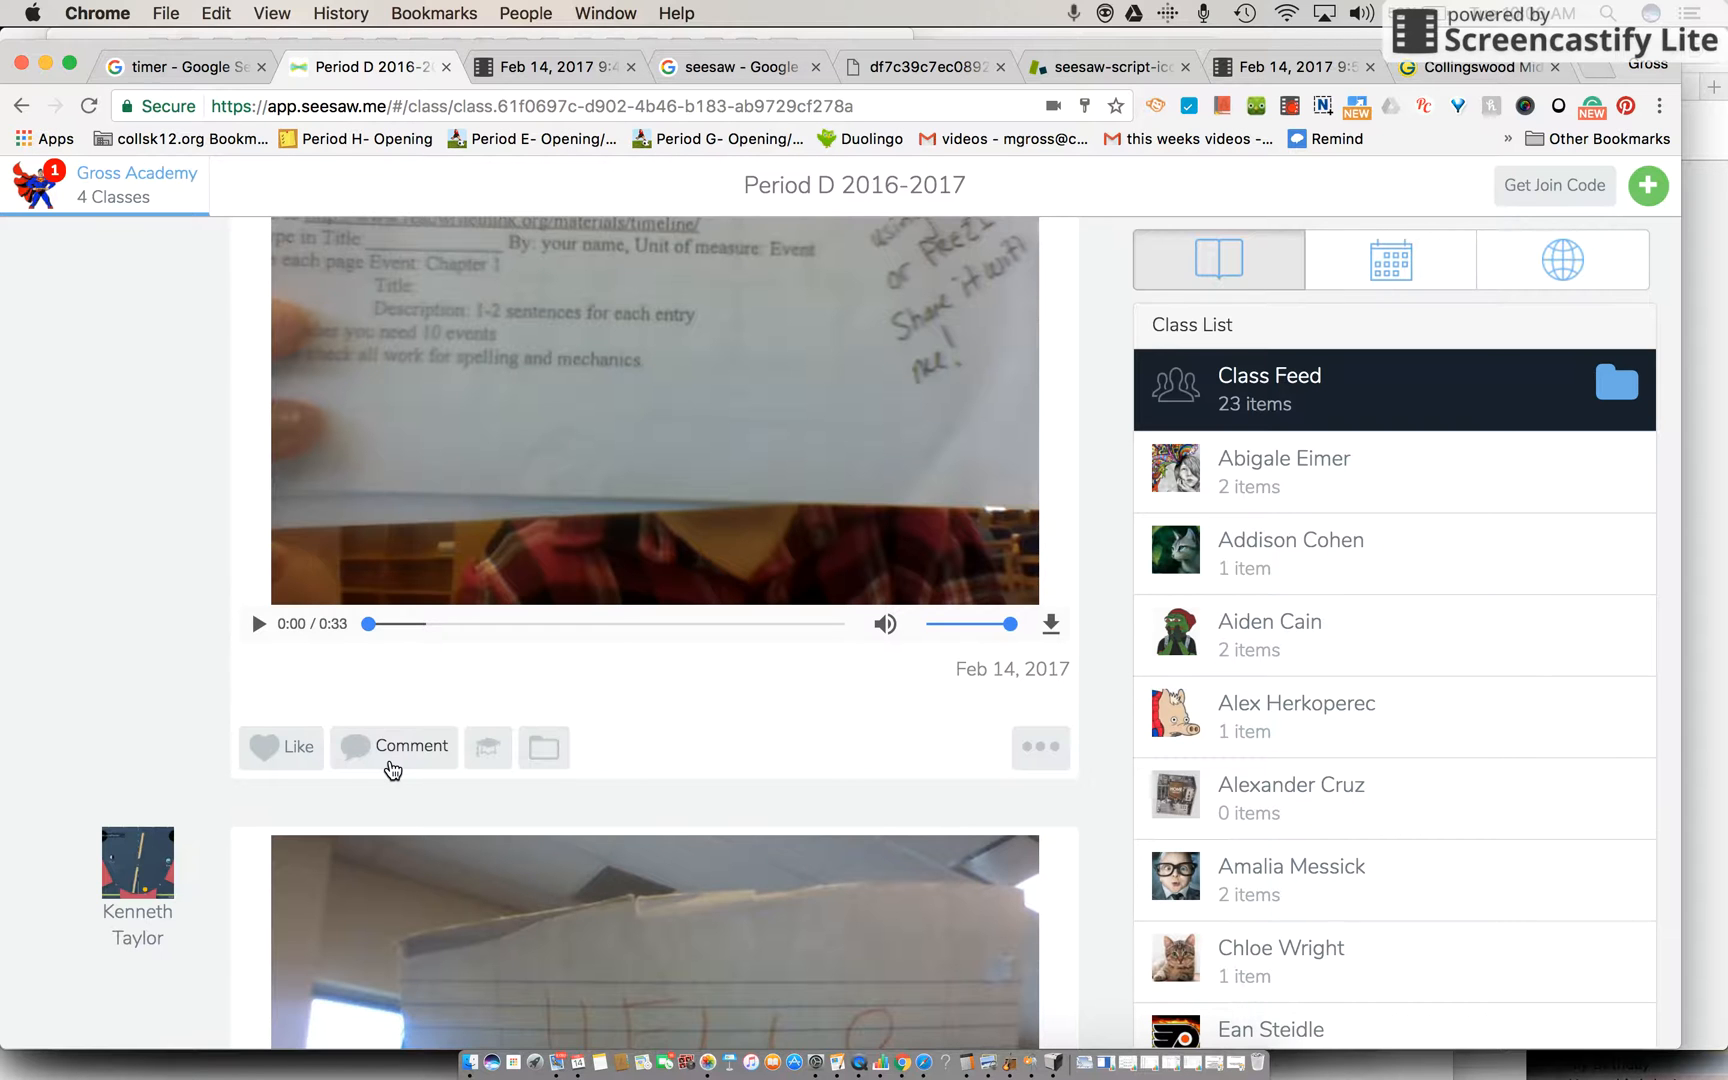
{"action": "scroll", "coordinate": [391, 770], "scroll_direction": "up", "scroll_amount": 2}
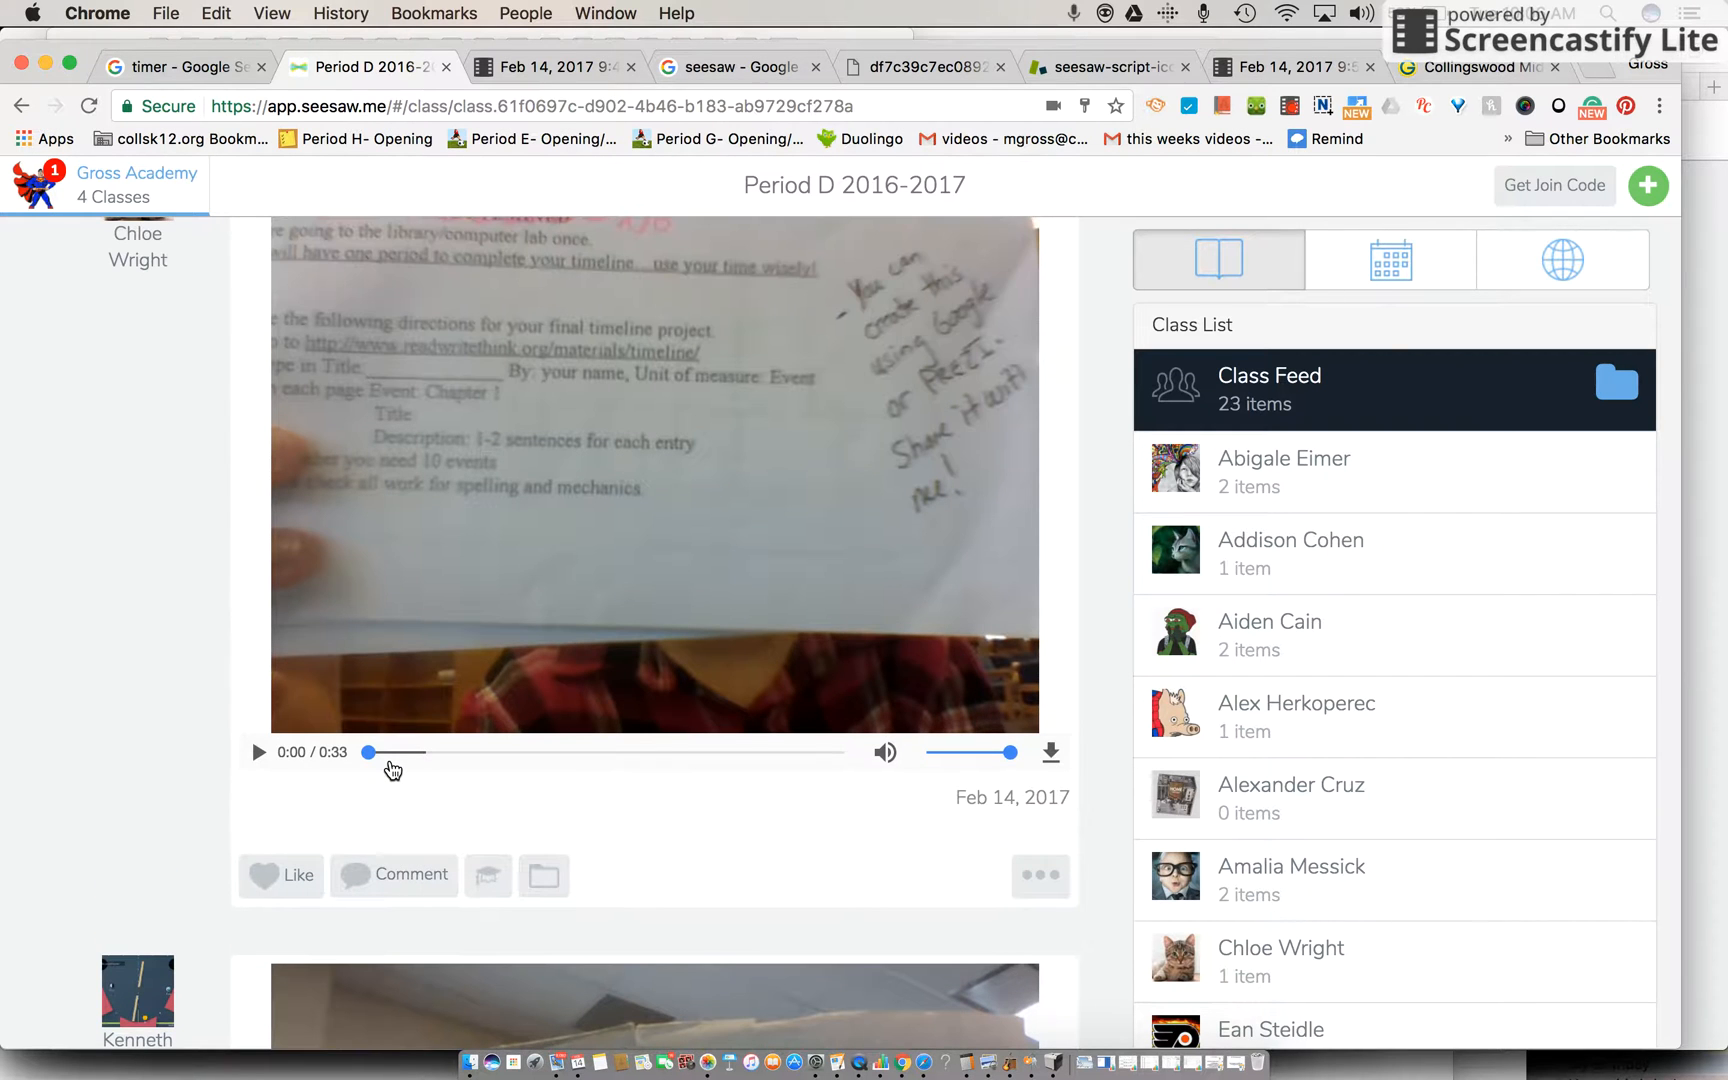
{"action": "scroll", "coordinate": [392, 770], "scroll_direction": "up", "scroll_amount": 1}
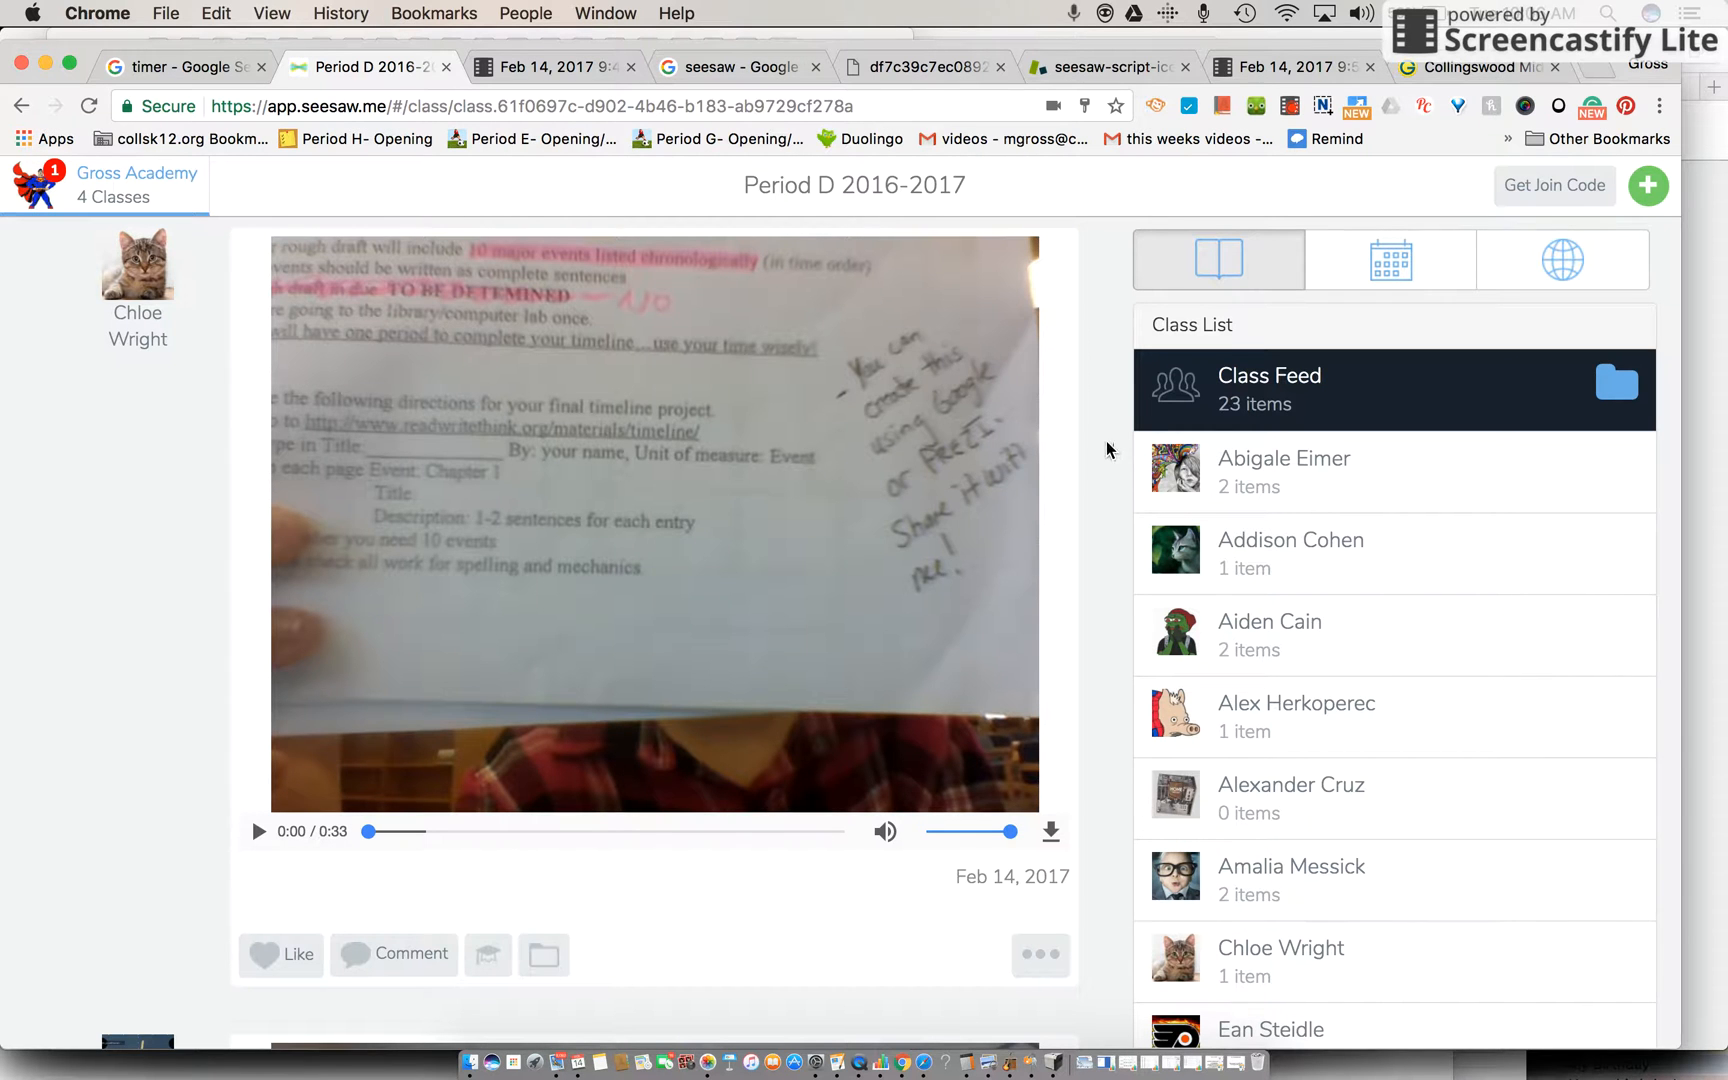
- Start a new item for the class from the top bar
{"action": "left_click", "coordinate": [1650, 188]}
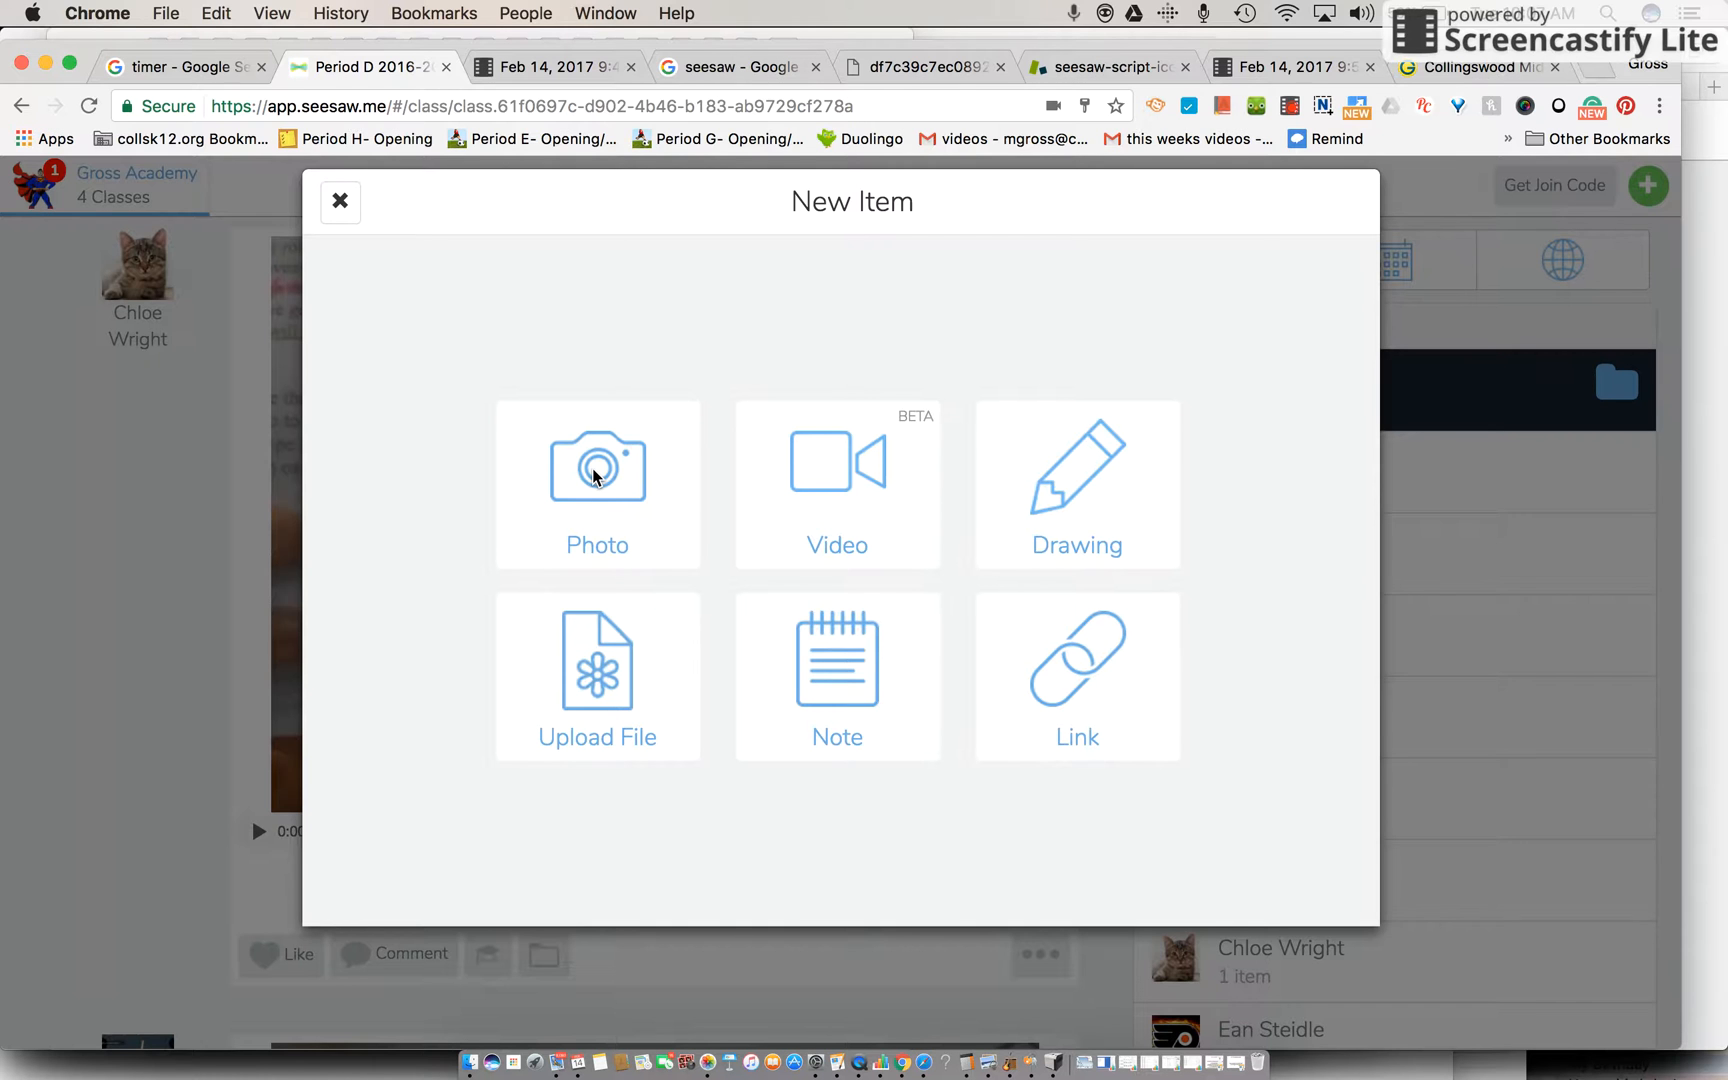
- Photograph the green and red pipe cleaner structure and accept the shot
{"action": "left_click", "coordinate": [604, 486]}
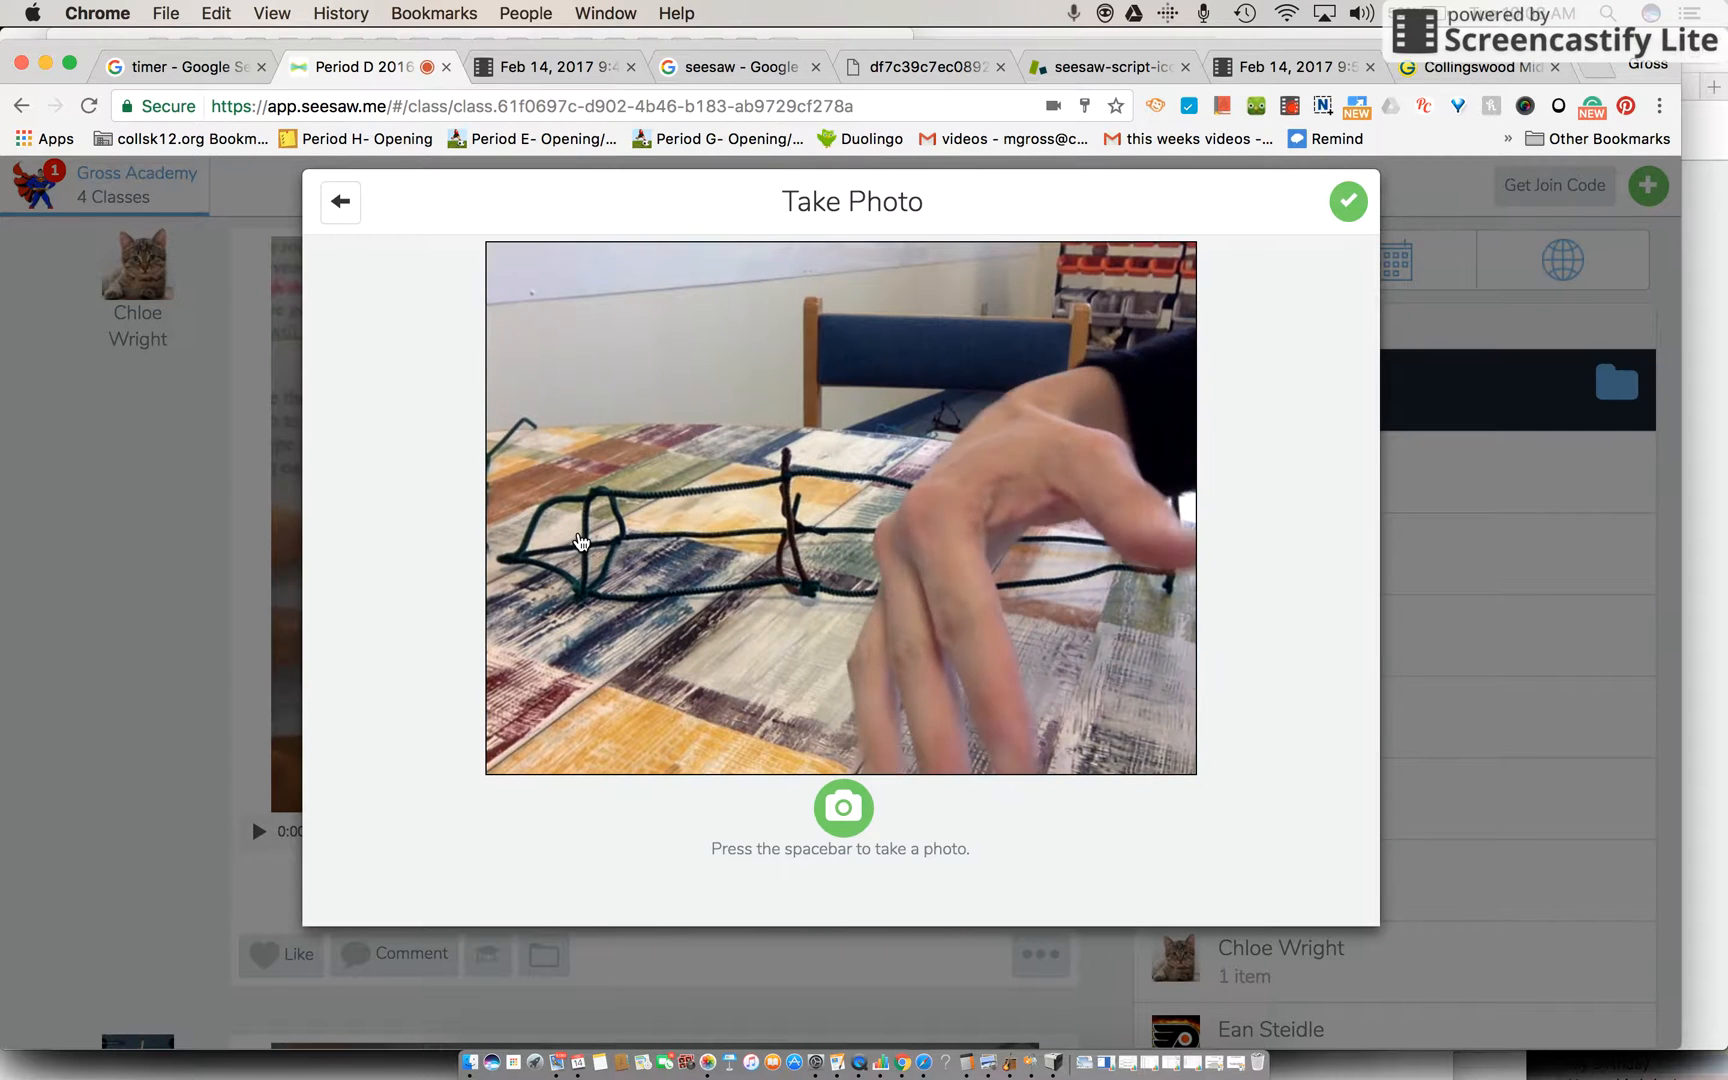
{"action": "key", "text": "space"}
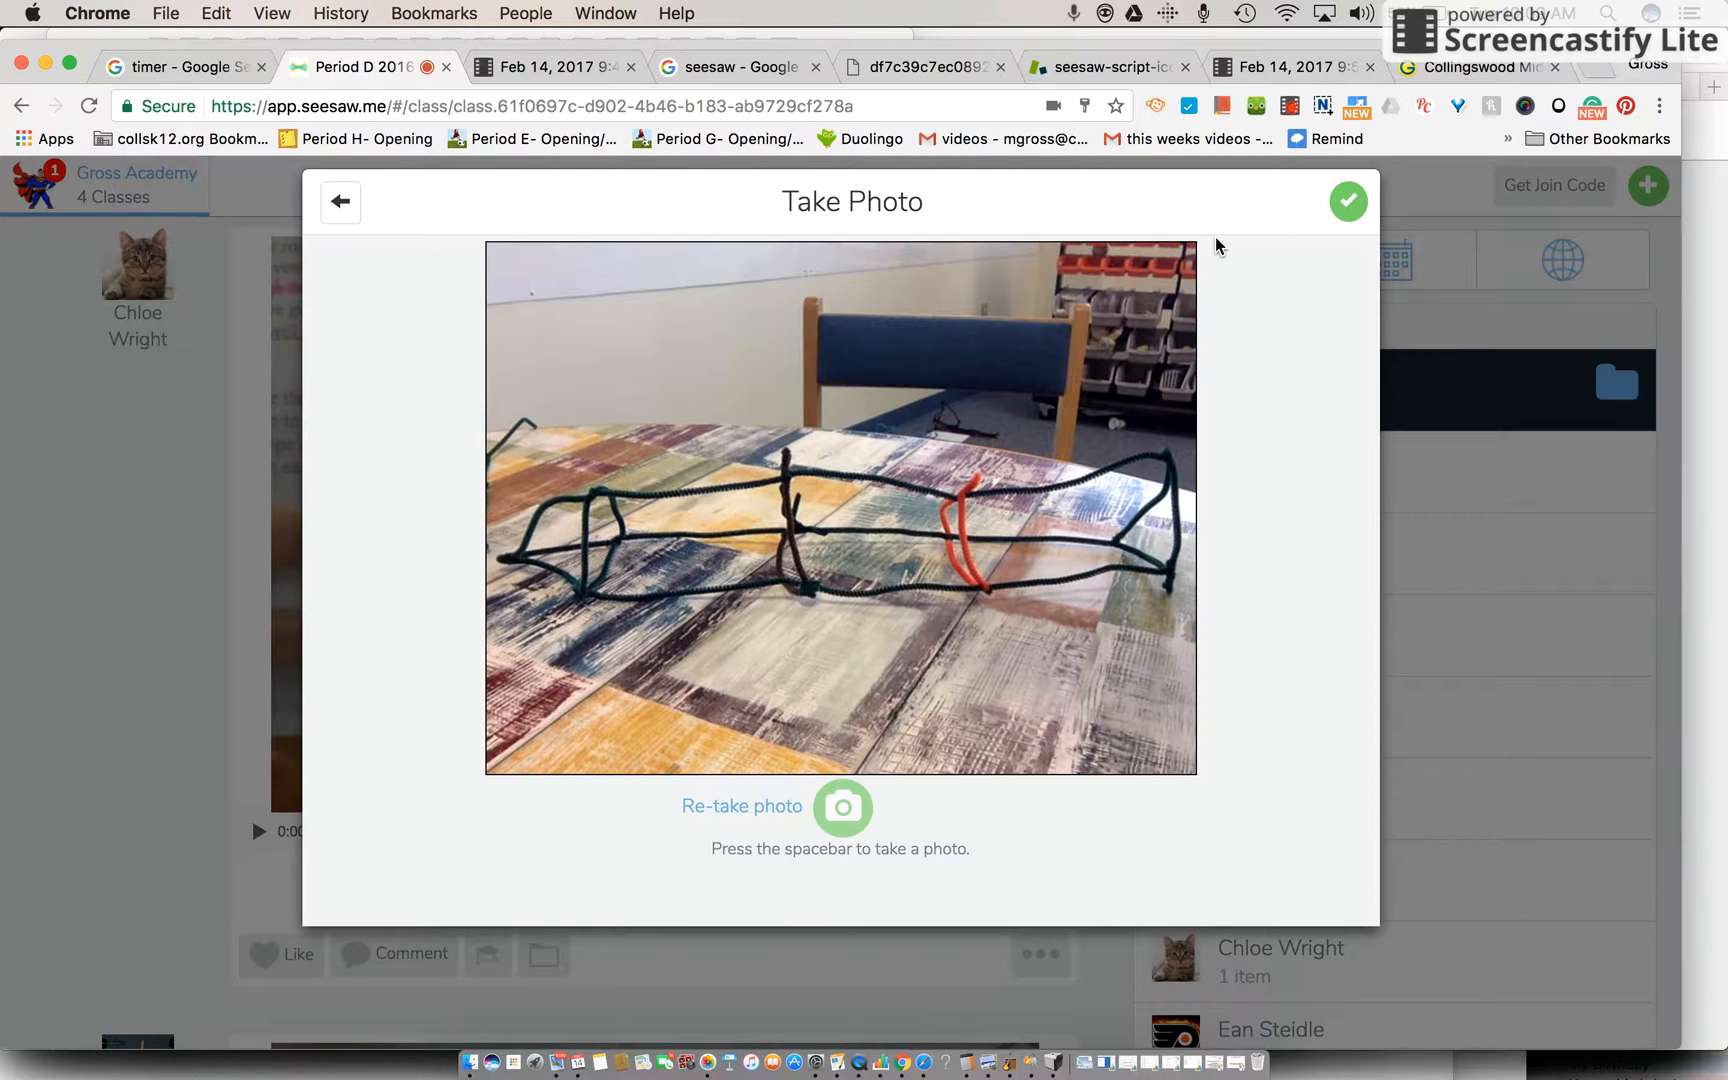
{"action": "left_click", "coordinate": [1348, 205]}
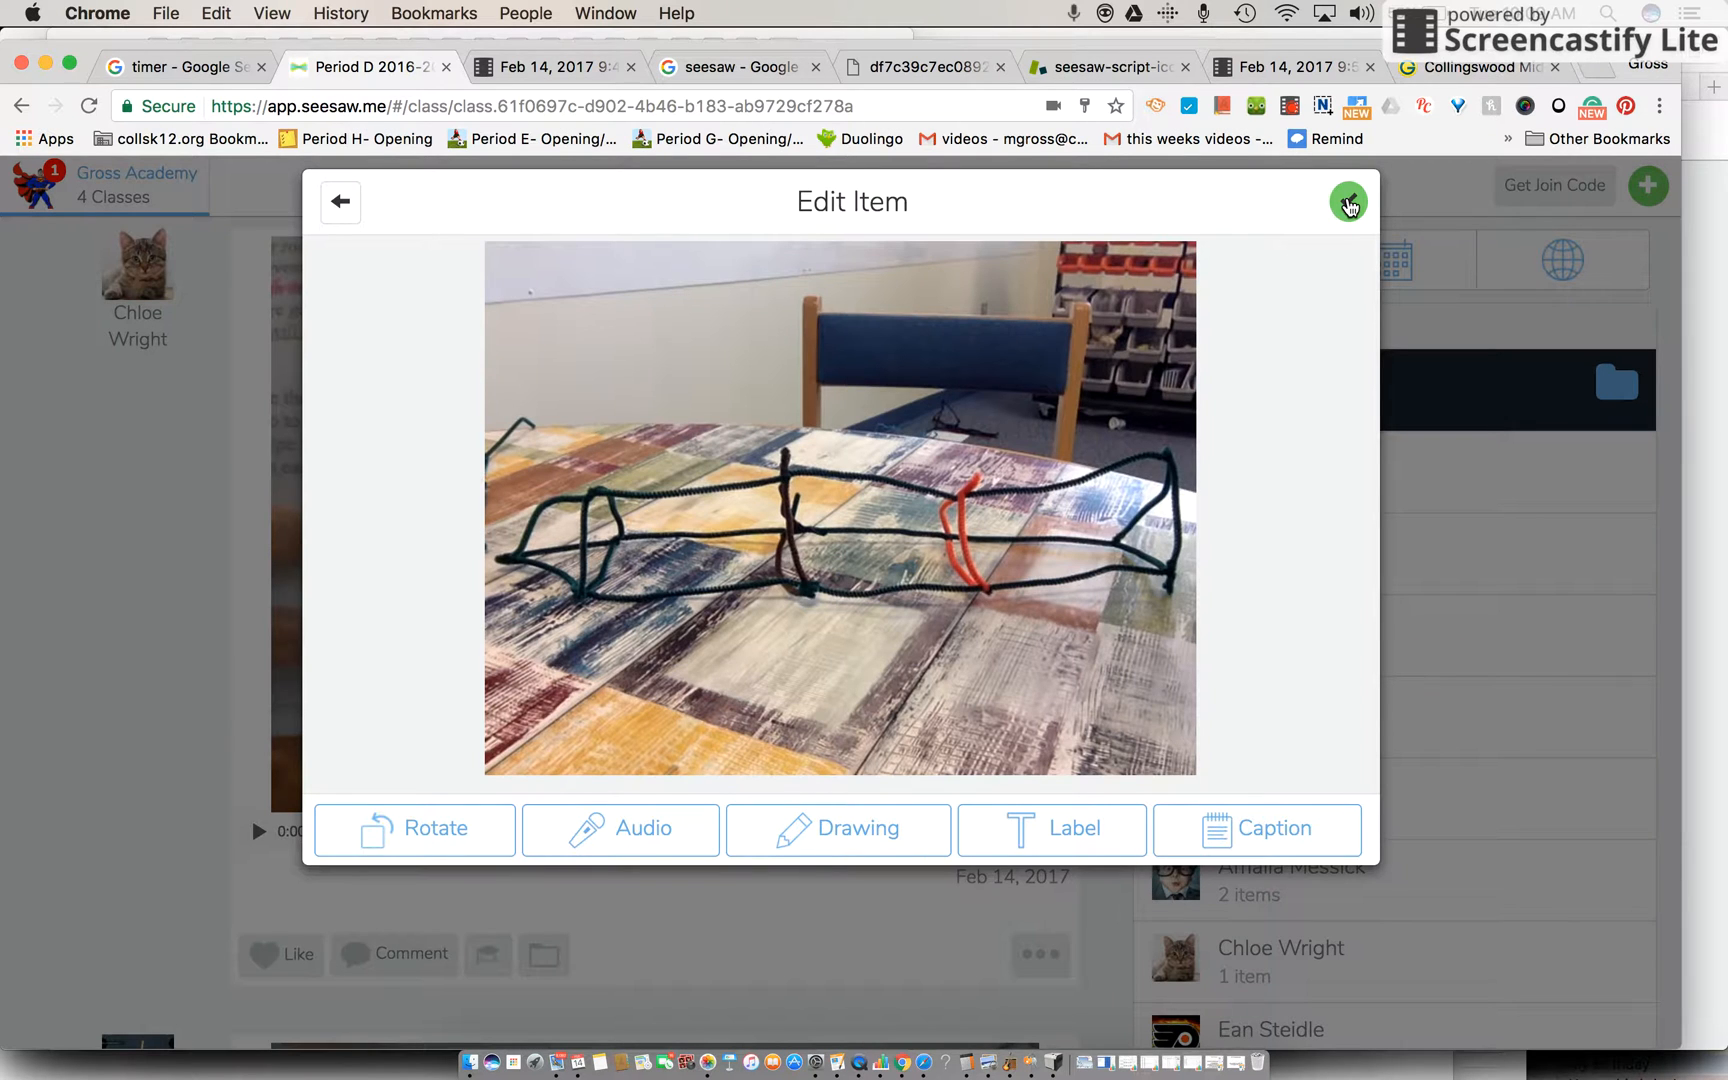
- Rotate the photo four quarter turns so it ends back in landscape
{"action": "left_click", "coordinate": [452, 840]}
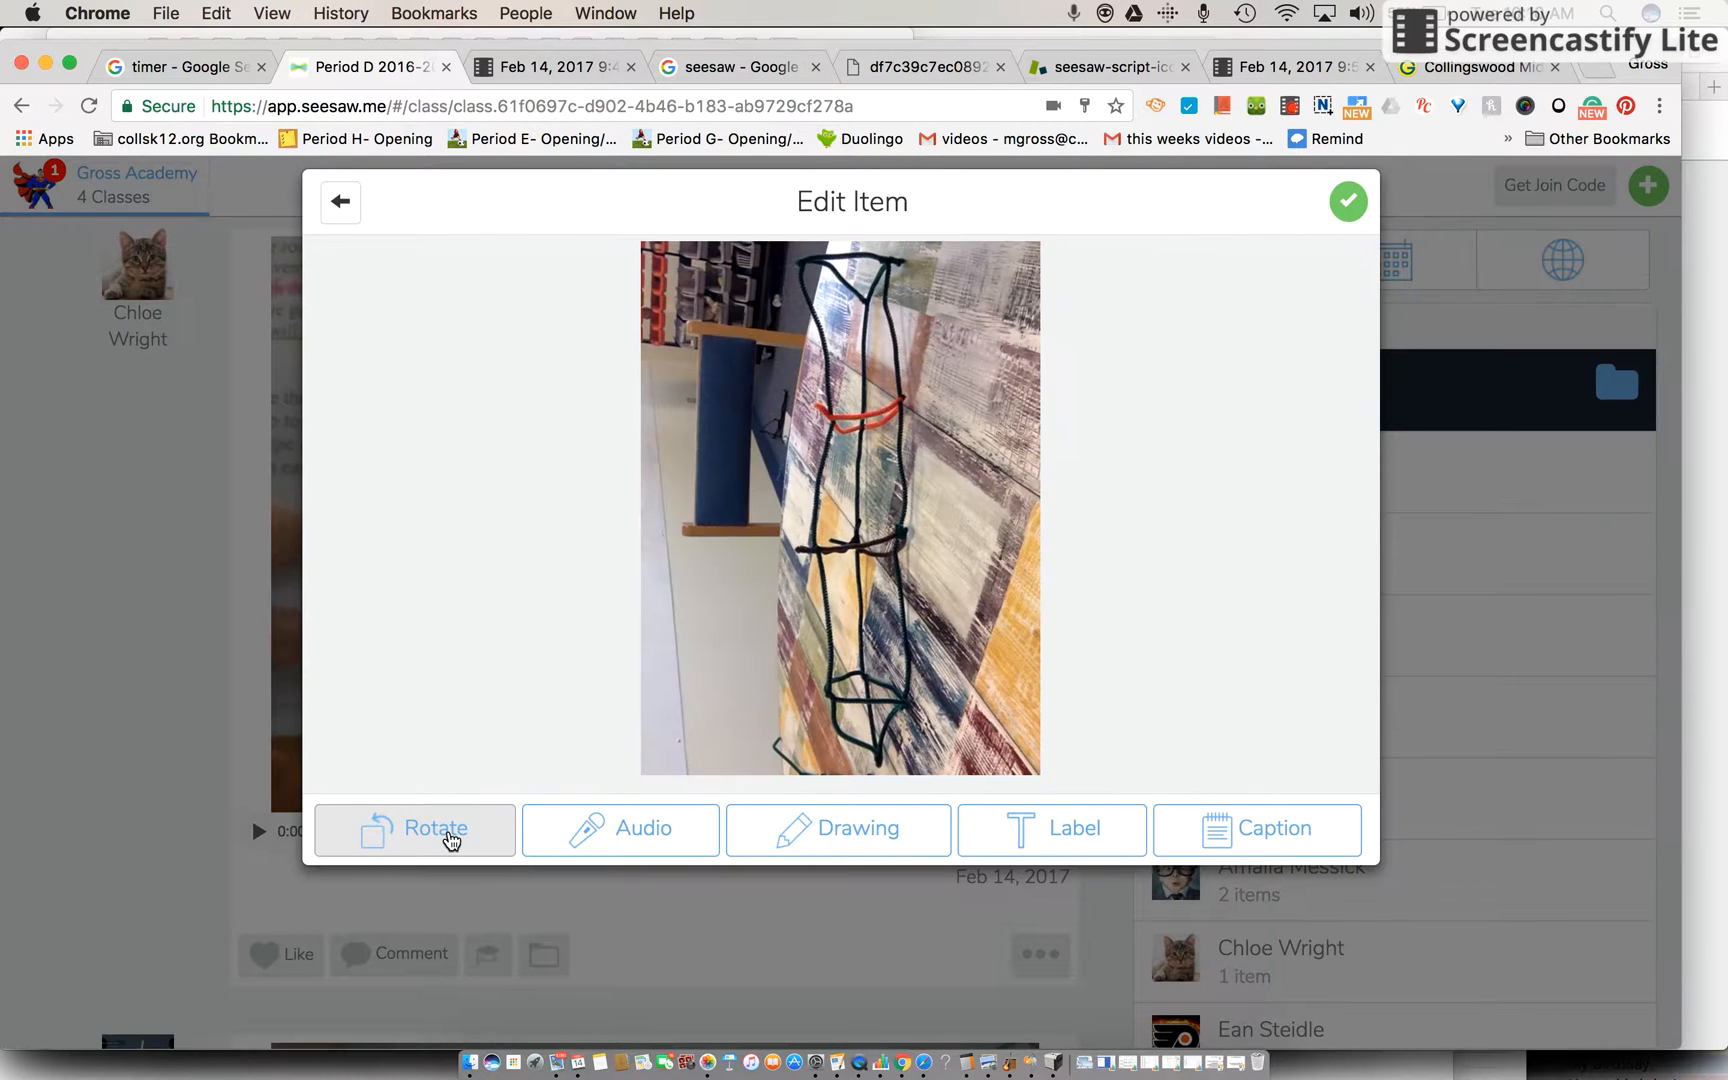
{"action": "left_click", "coordinate": [451, 840]}
{"action": "left_click", "coordinate": [451, 840]}
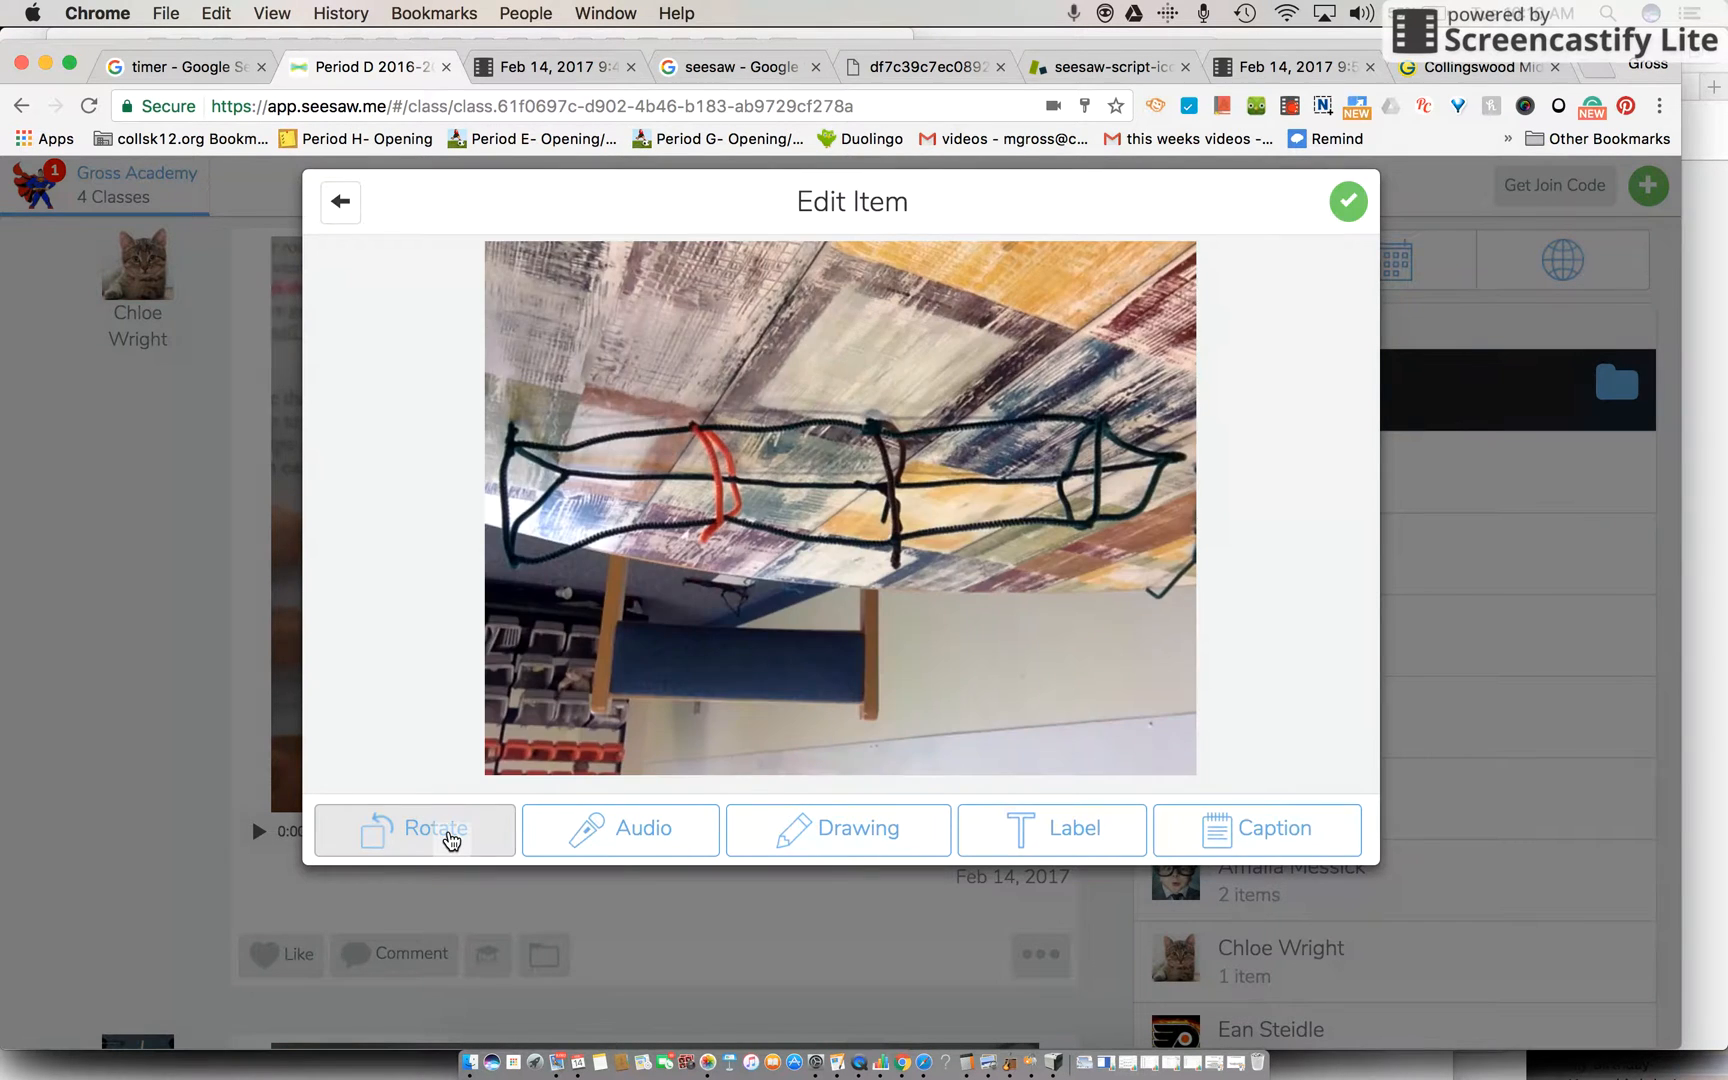
{"action": "left_click", "coordinate": [452, 839]}
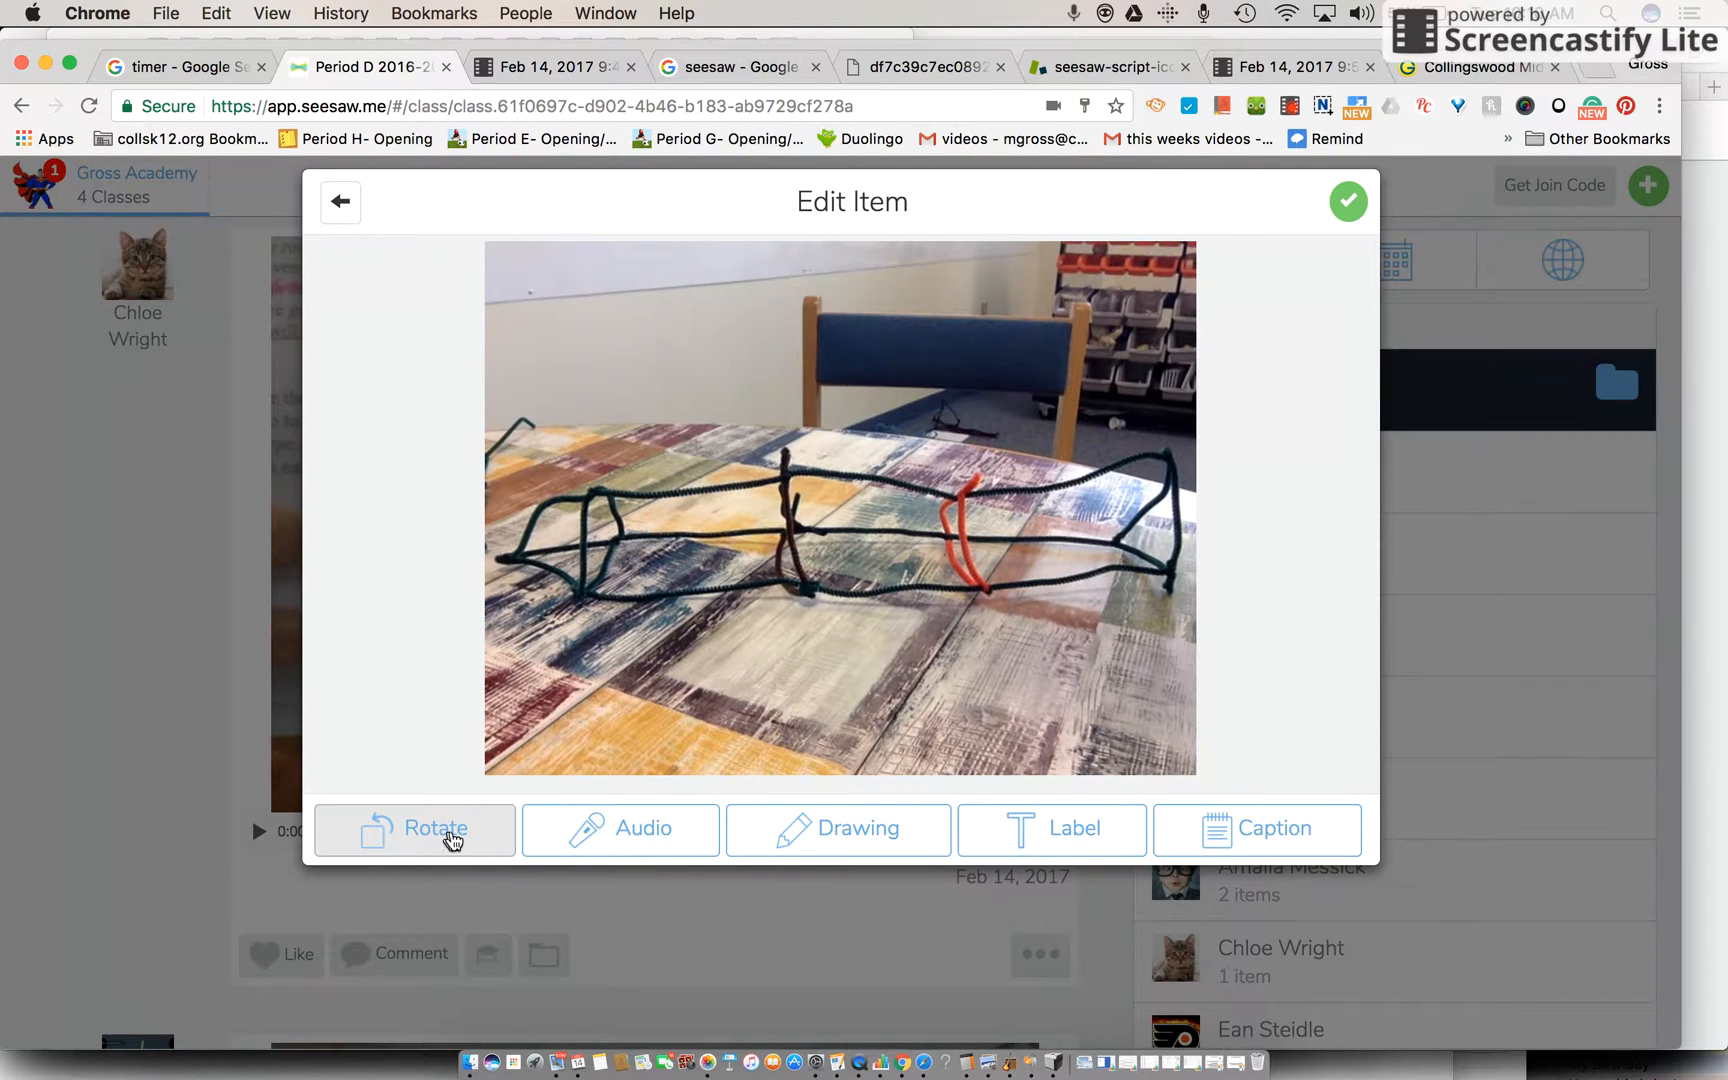
- Caption the photo 'Pipe Cleaner Challenge: Names ( first and last name)' and save it
{"action": "left_click", "coordinate": [1218, 838]}
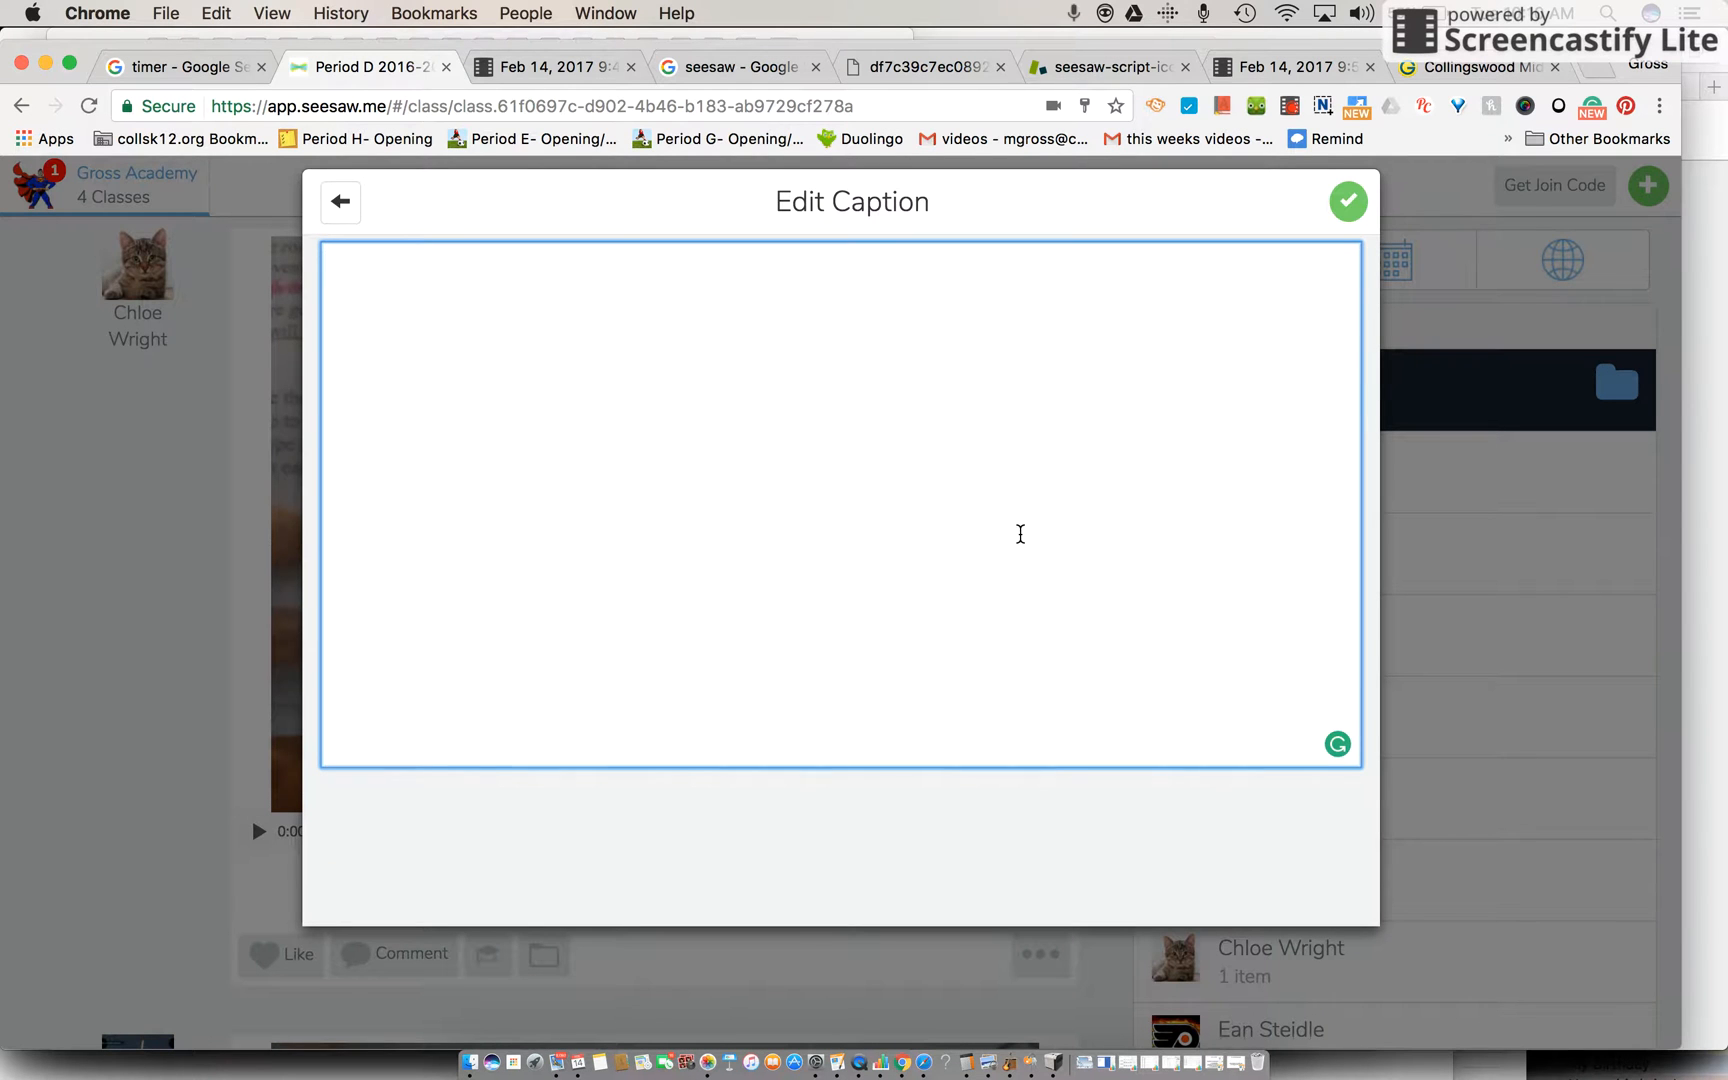
{"action": "type", "text": "Pipe"}
{"action": "key", "text": "BackSpace"}
{"action": "key", "text": "BackSpace"}
{"action": "key", "text": "BackSpace"}
{"action": "type", "text": "pe "}
{"action": "type", "text": "Cleaner"}
{"action": "type", "text": " Challenge"}
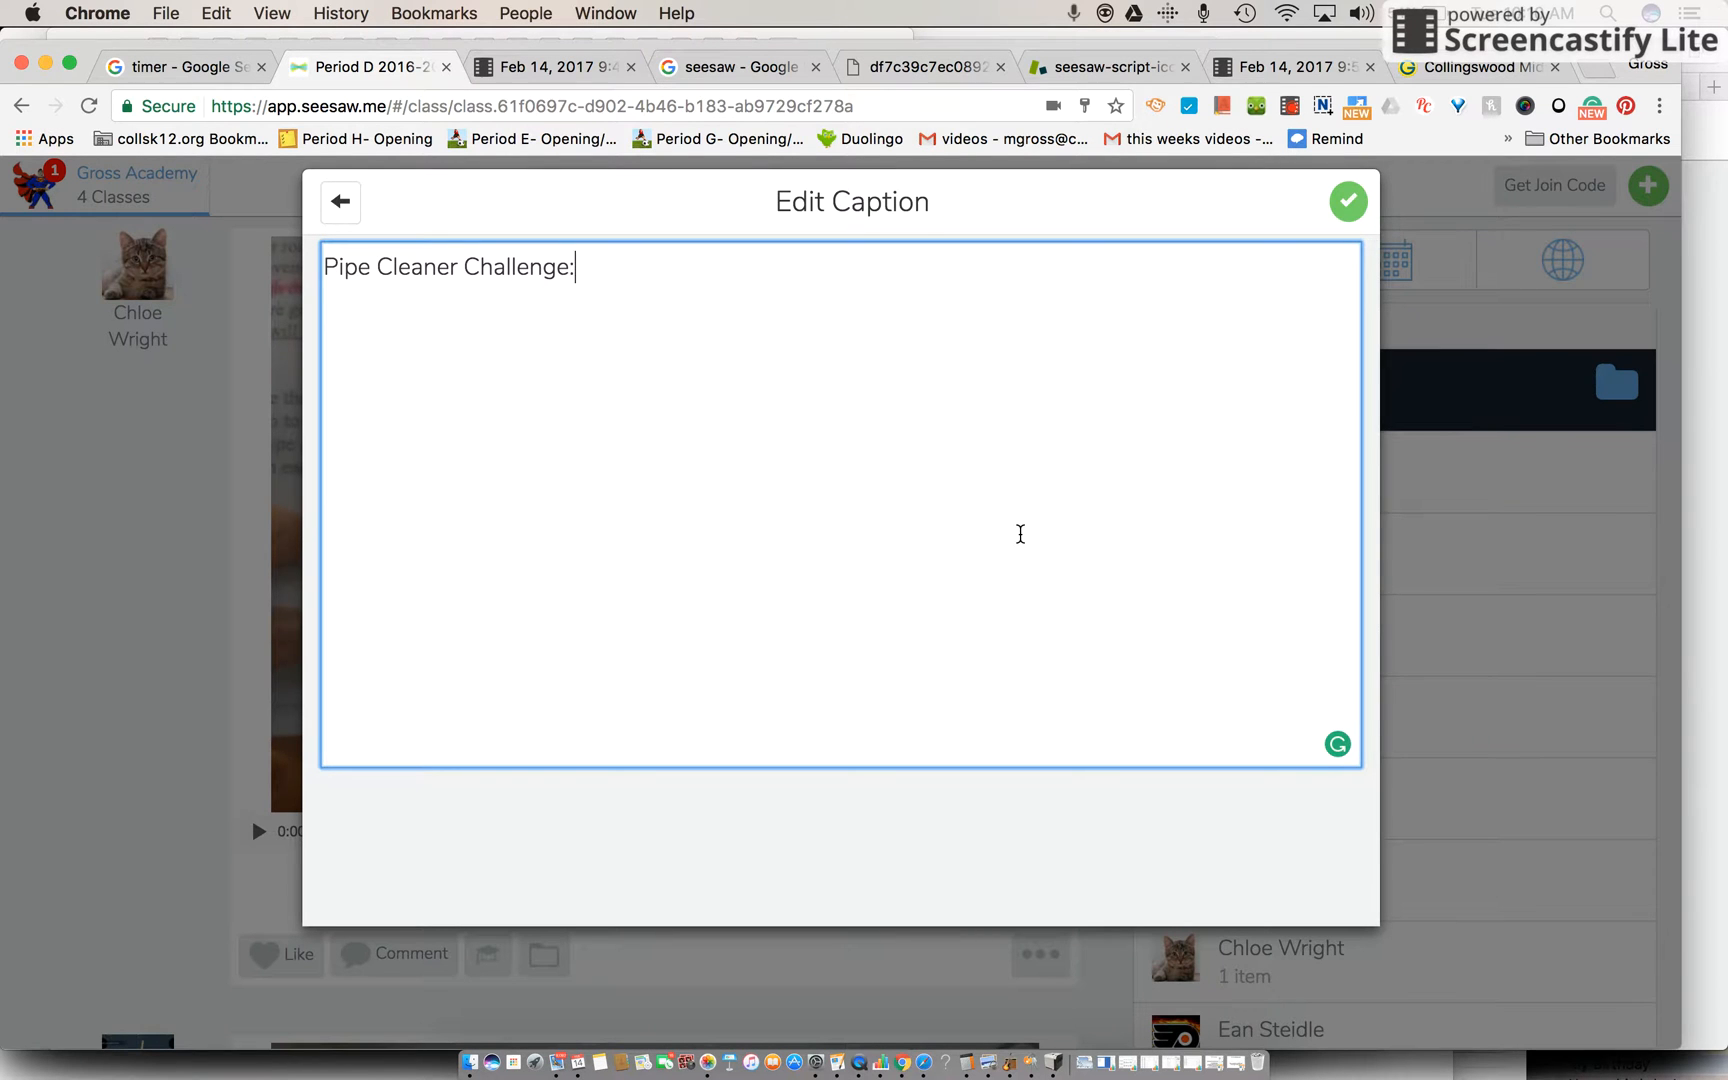
{"action": "type", "text": ": Nam"}
{"action": "type", "text": "es ( first an"}
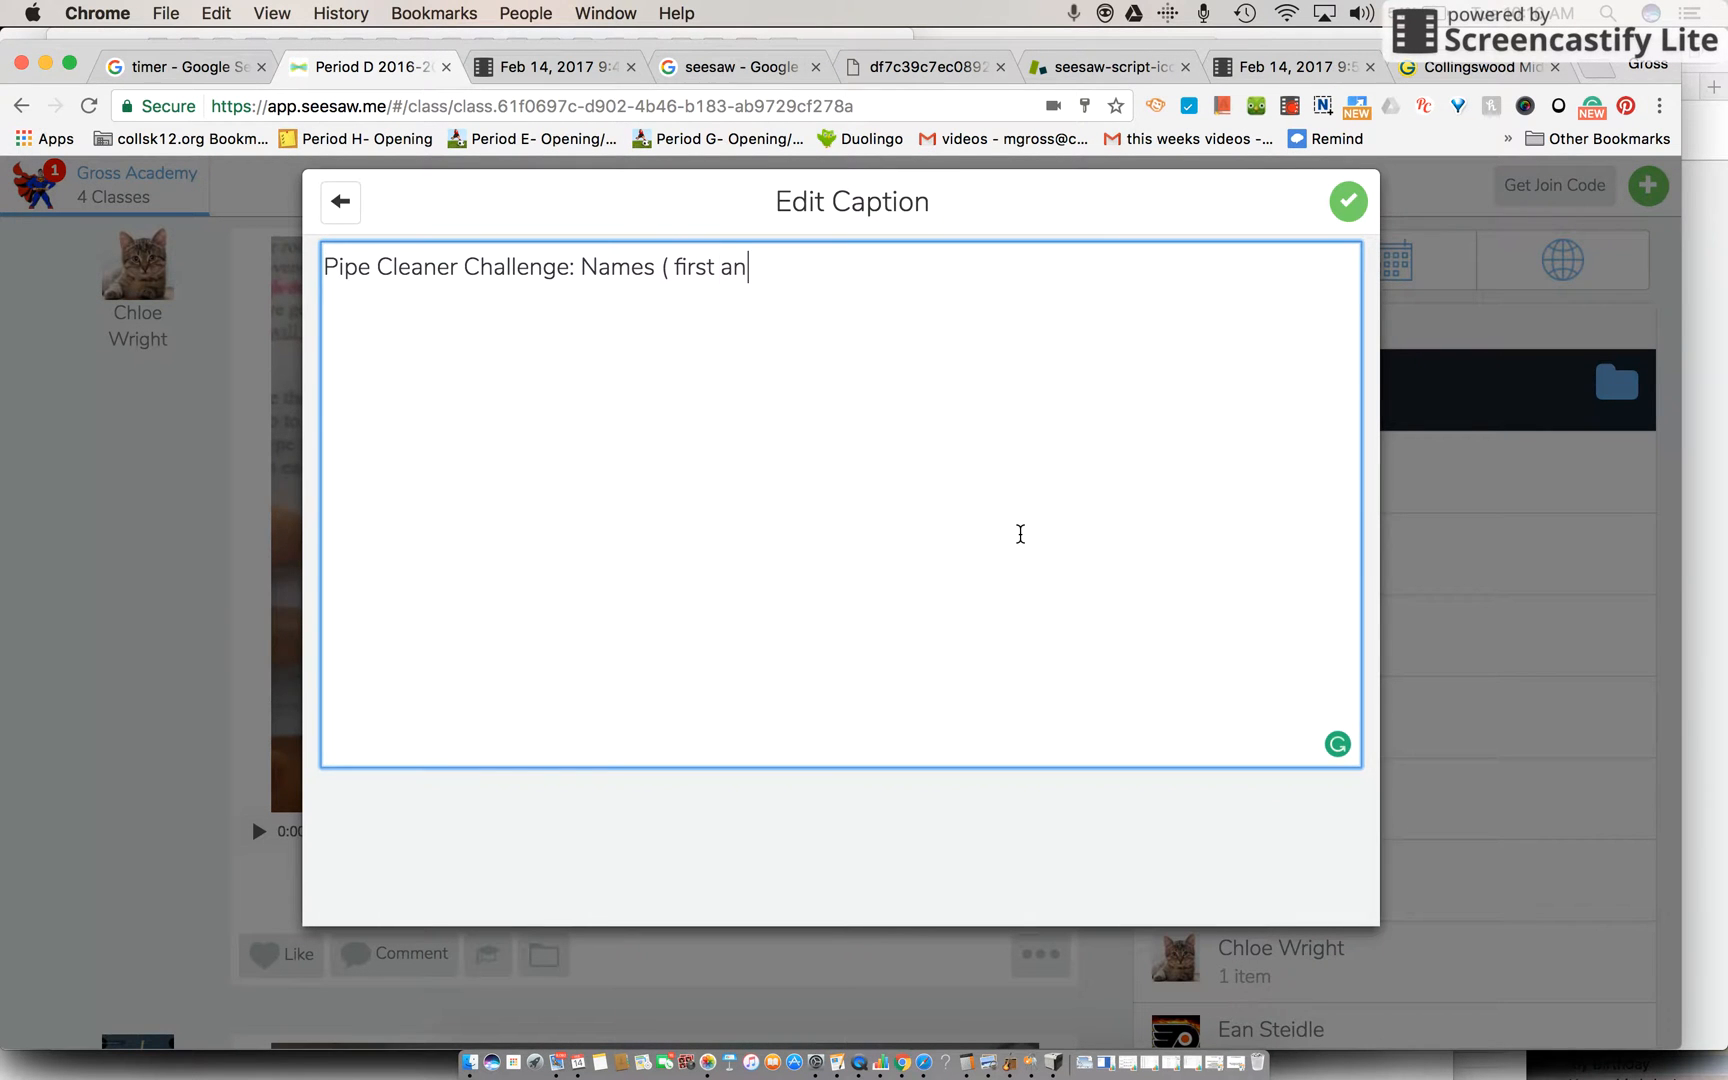
{"action": "type", "text": "d last nam"}
{"action": "type", "text": "e)"}
{"action": "left_click", "coordinate": [1350, 202]}
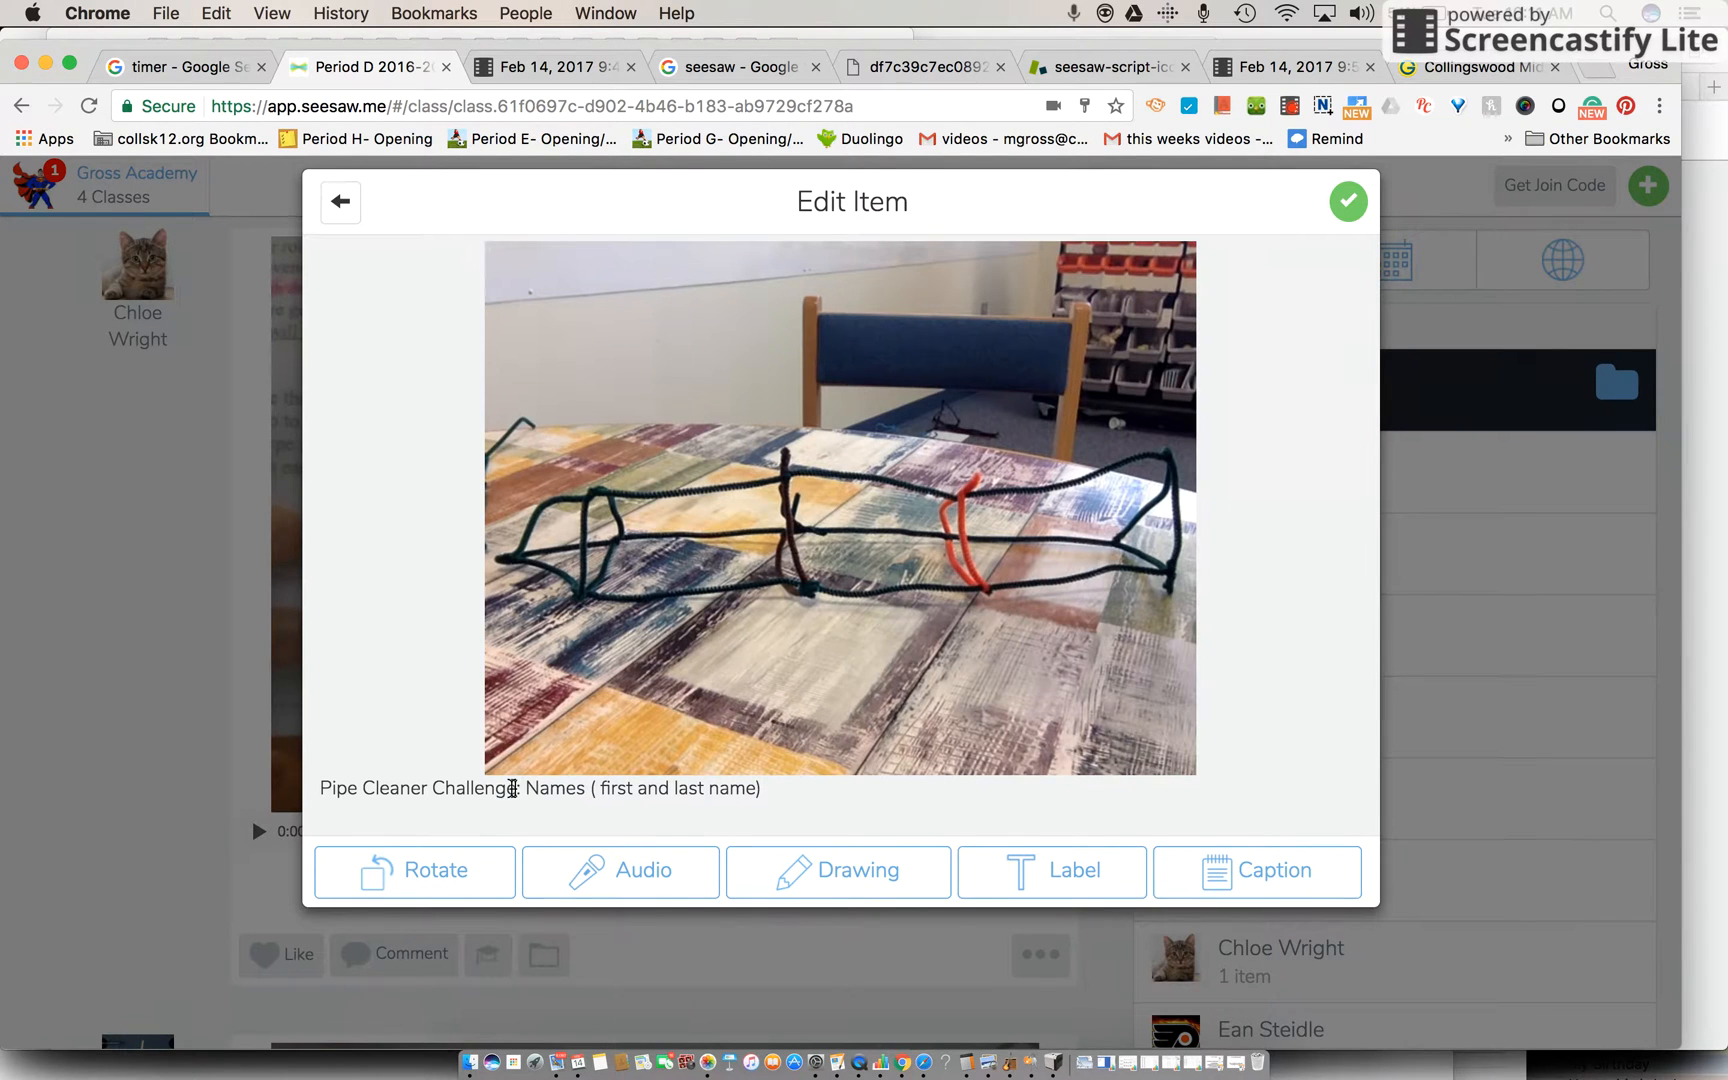
- Start a text label on the captioned photo
{"action": "left_click", "coordinate": [1033, 892]}
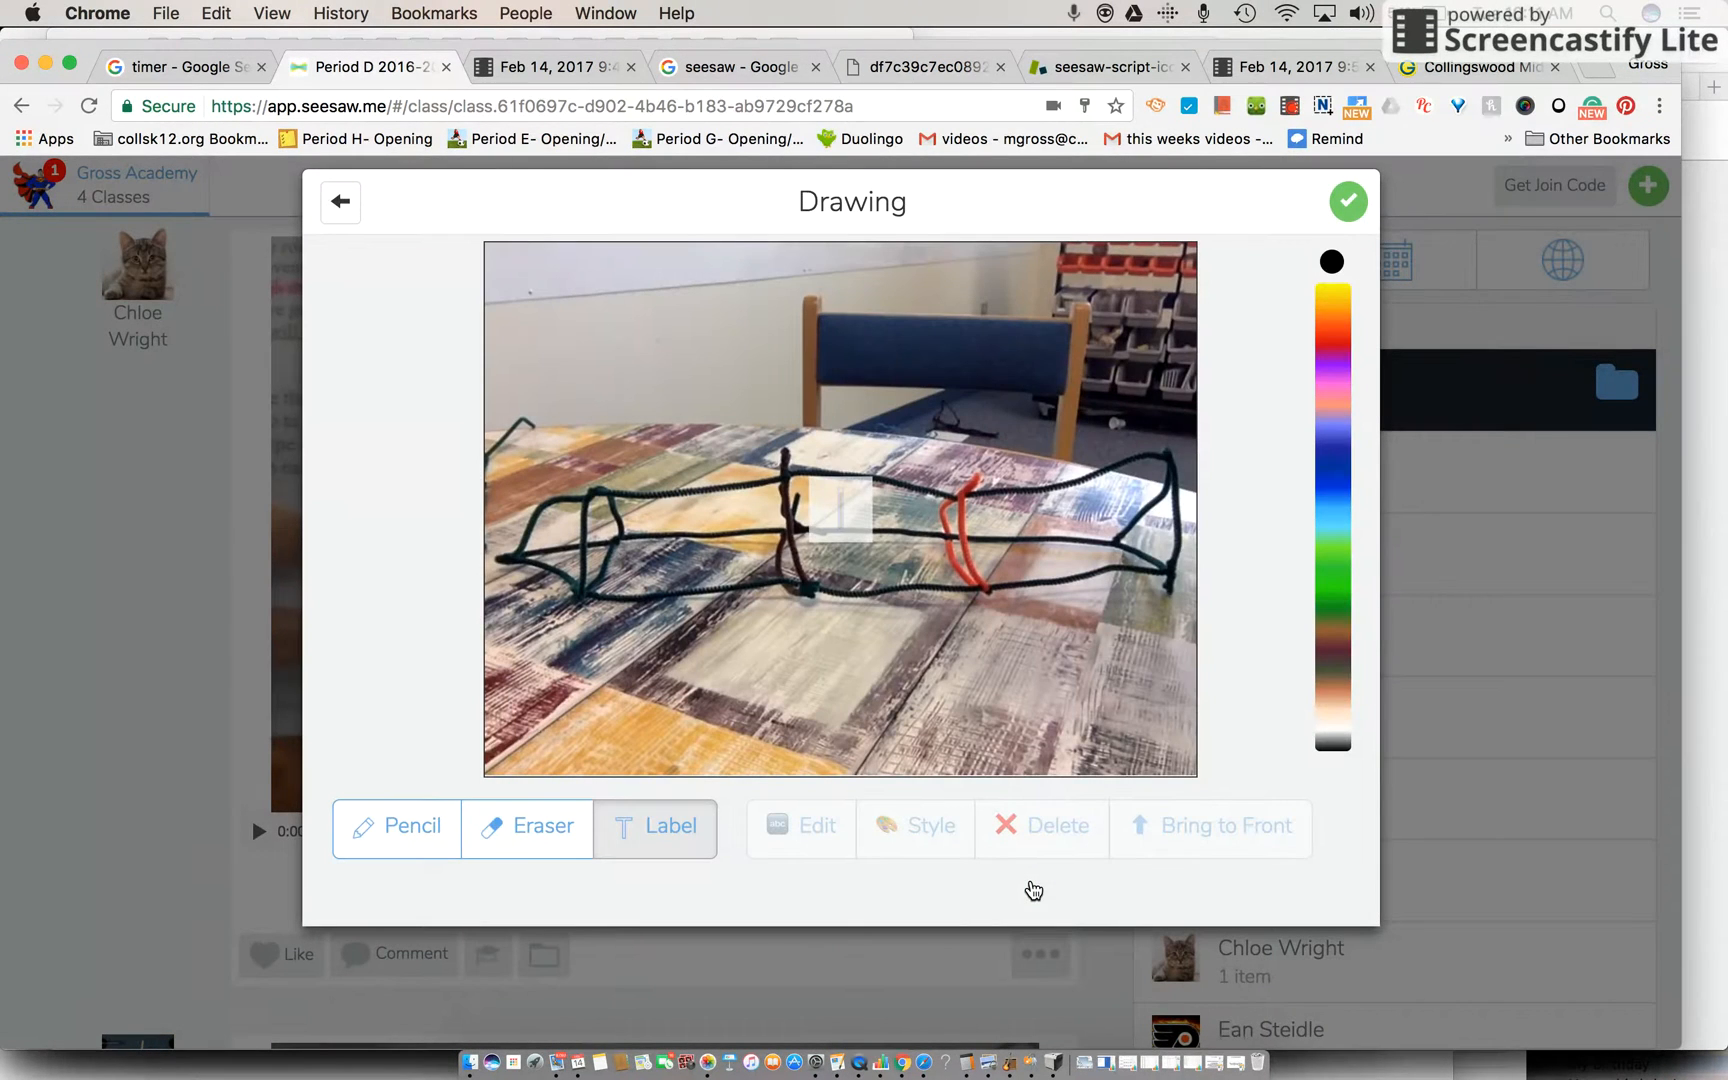
{"action": "left_click", "coordinate": [862, 522]}
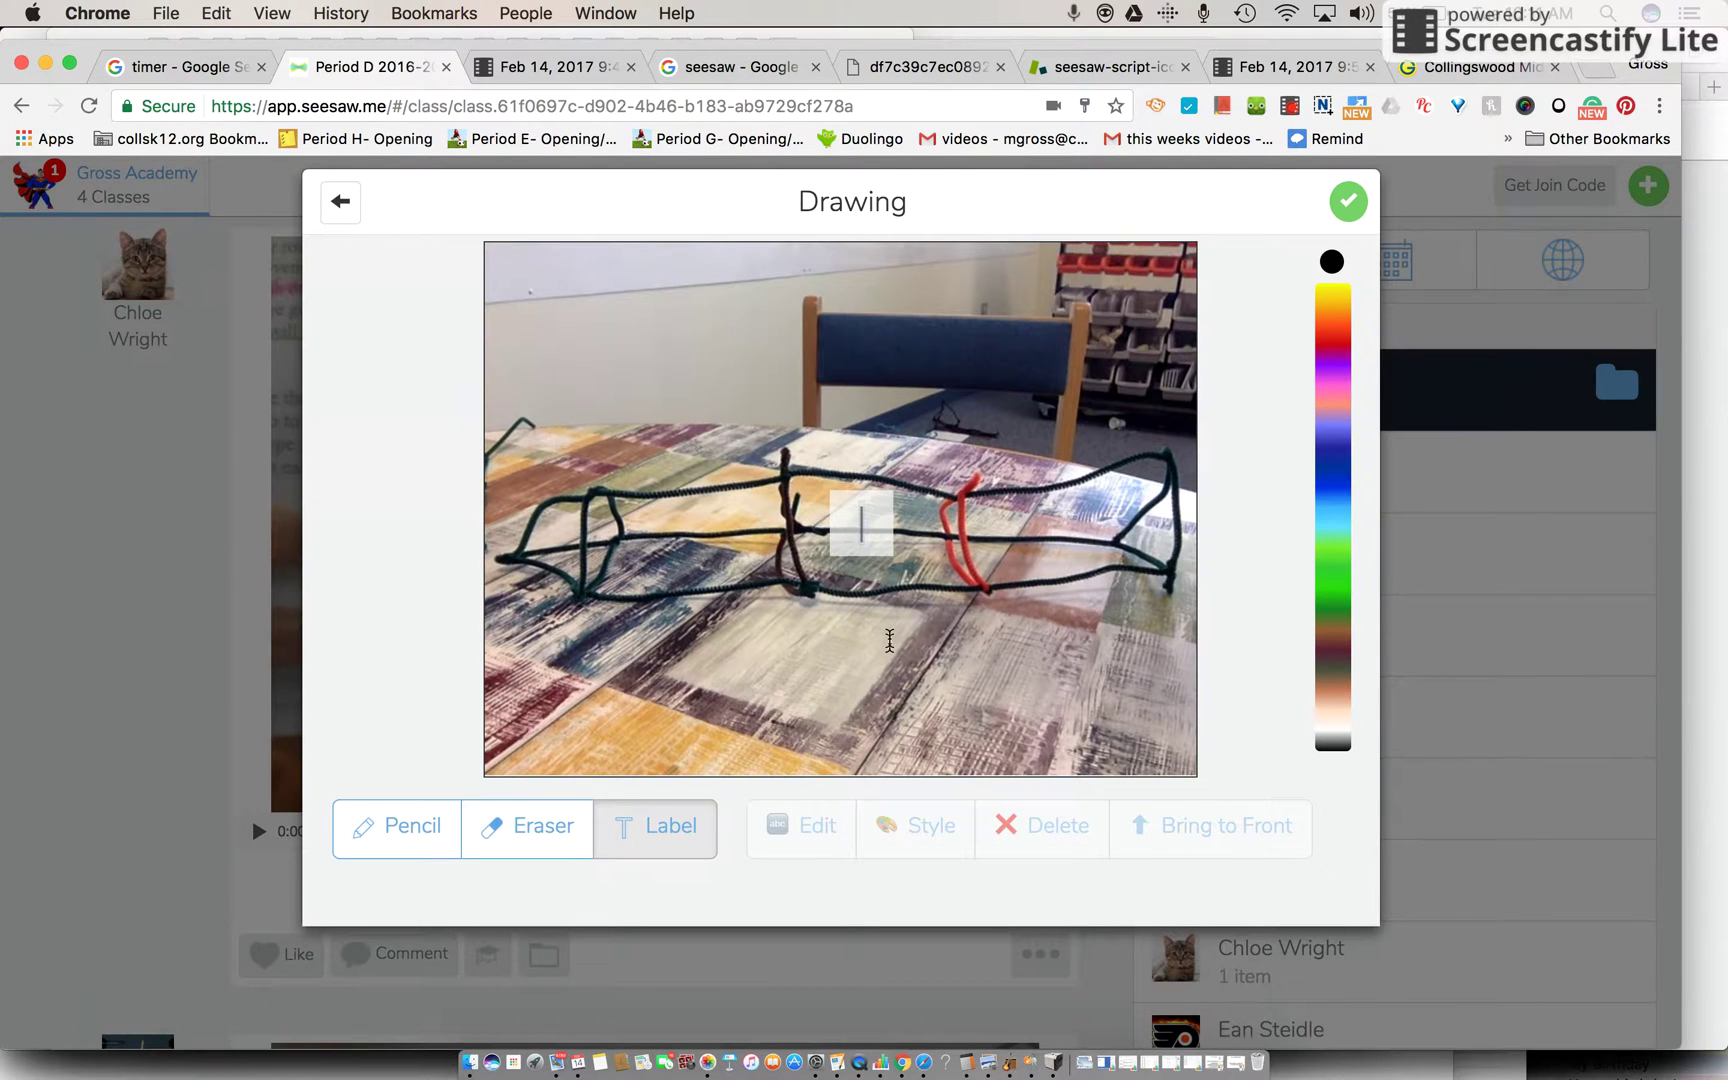
{"action": "left_click", "coordinate": [861, 510]}
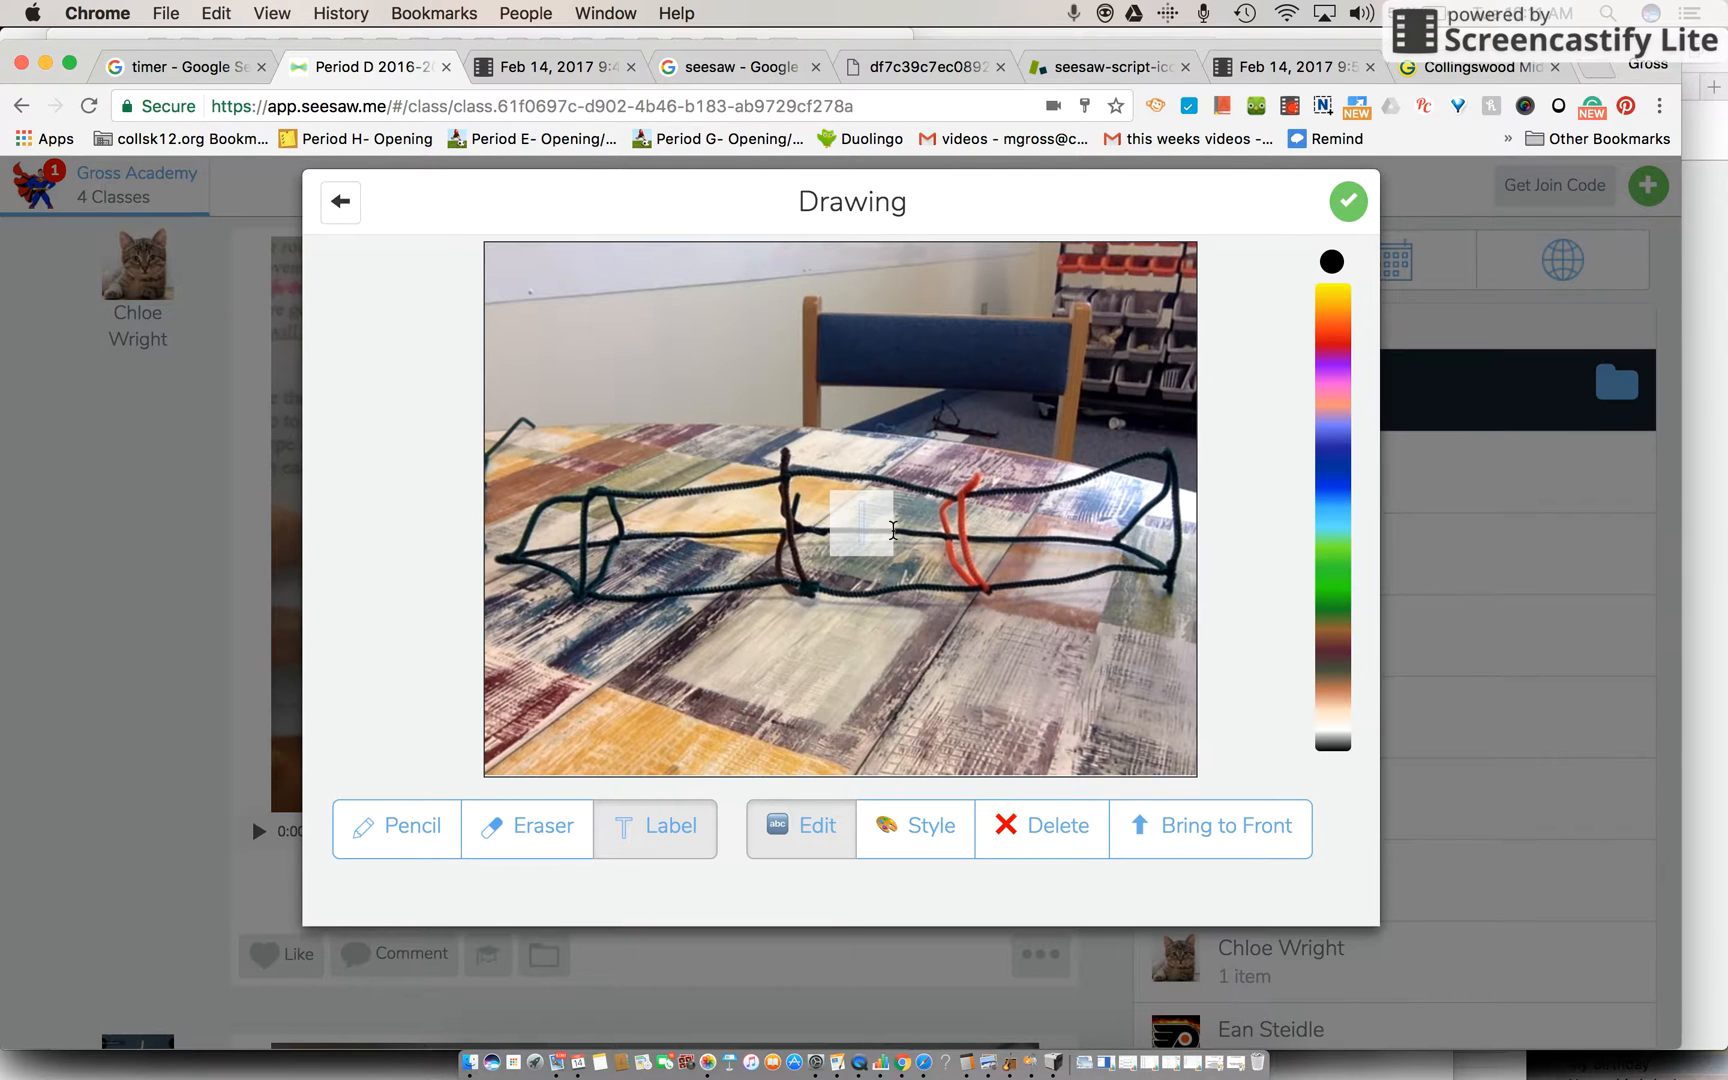
{"action": "left_click", "coordinate": [1174, 854]}
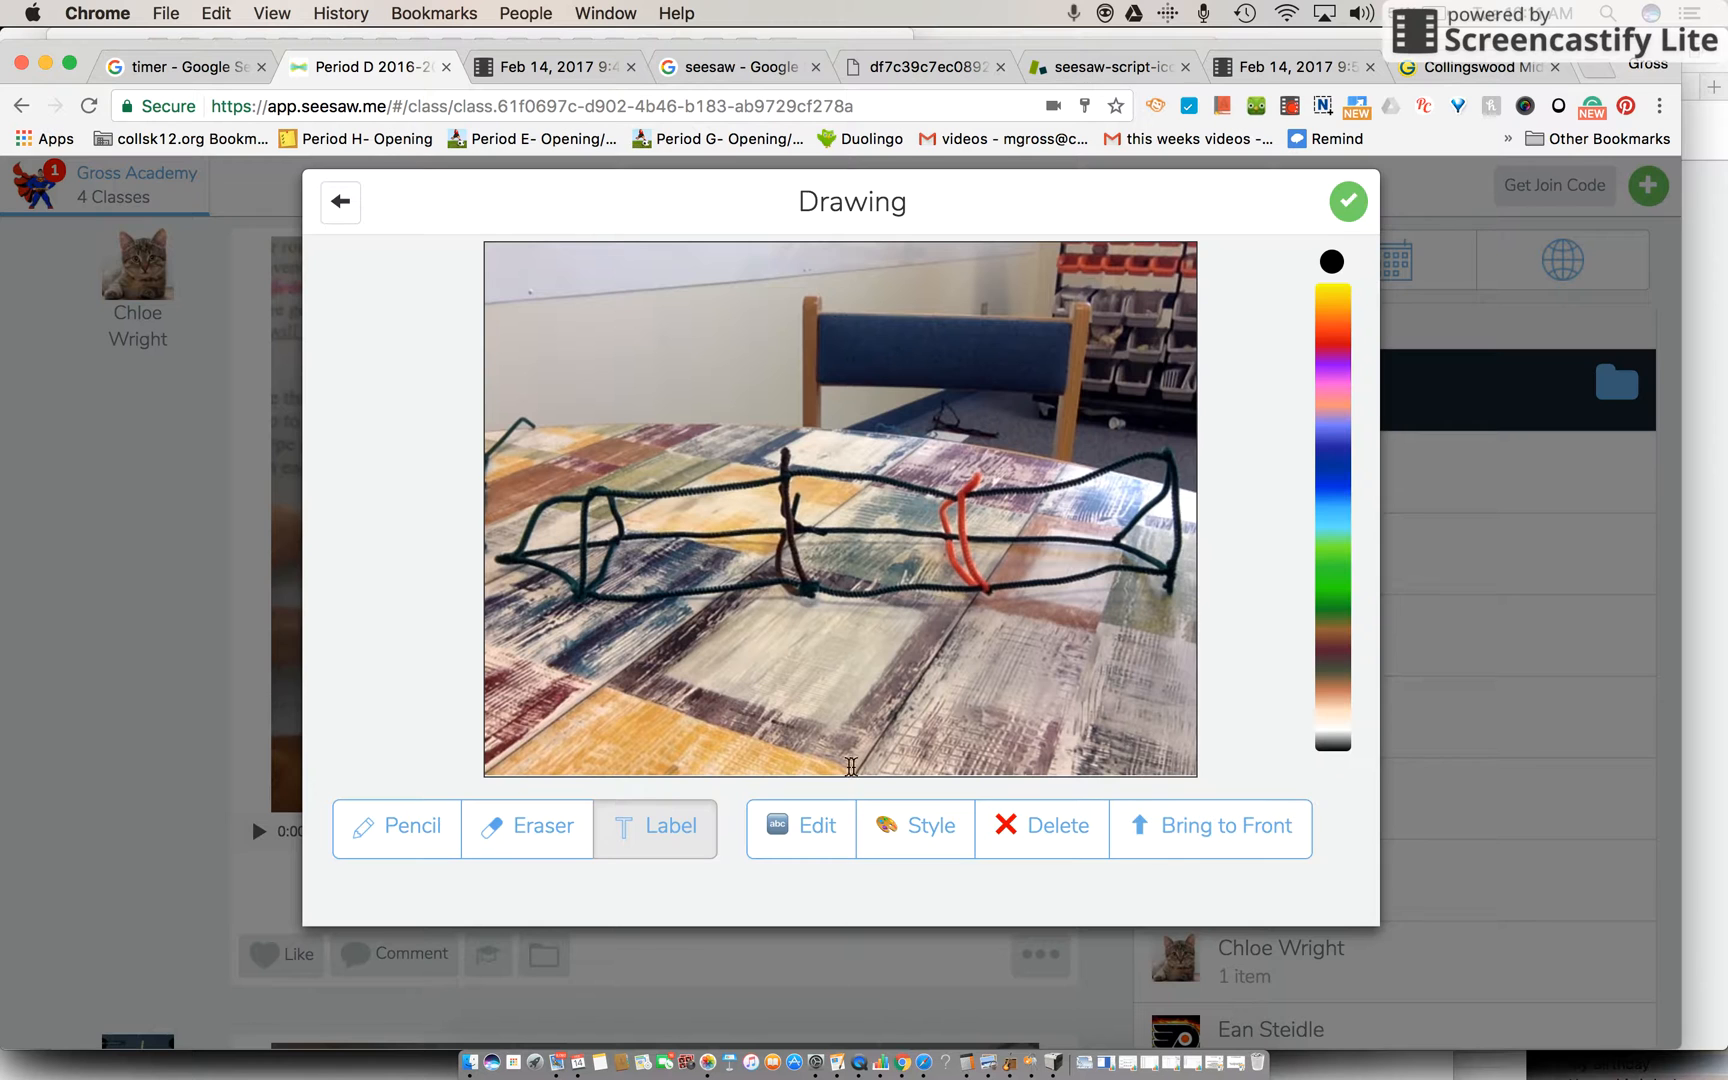
{"action": "left_click", "coordinate": [663, 829]}
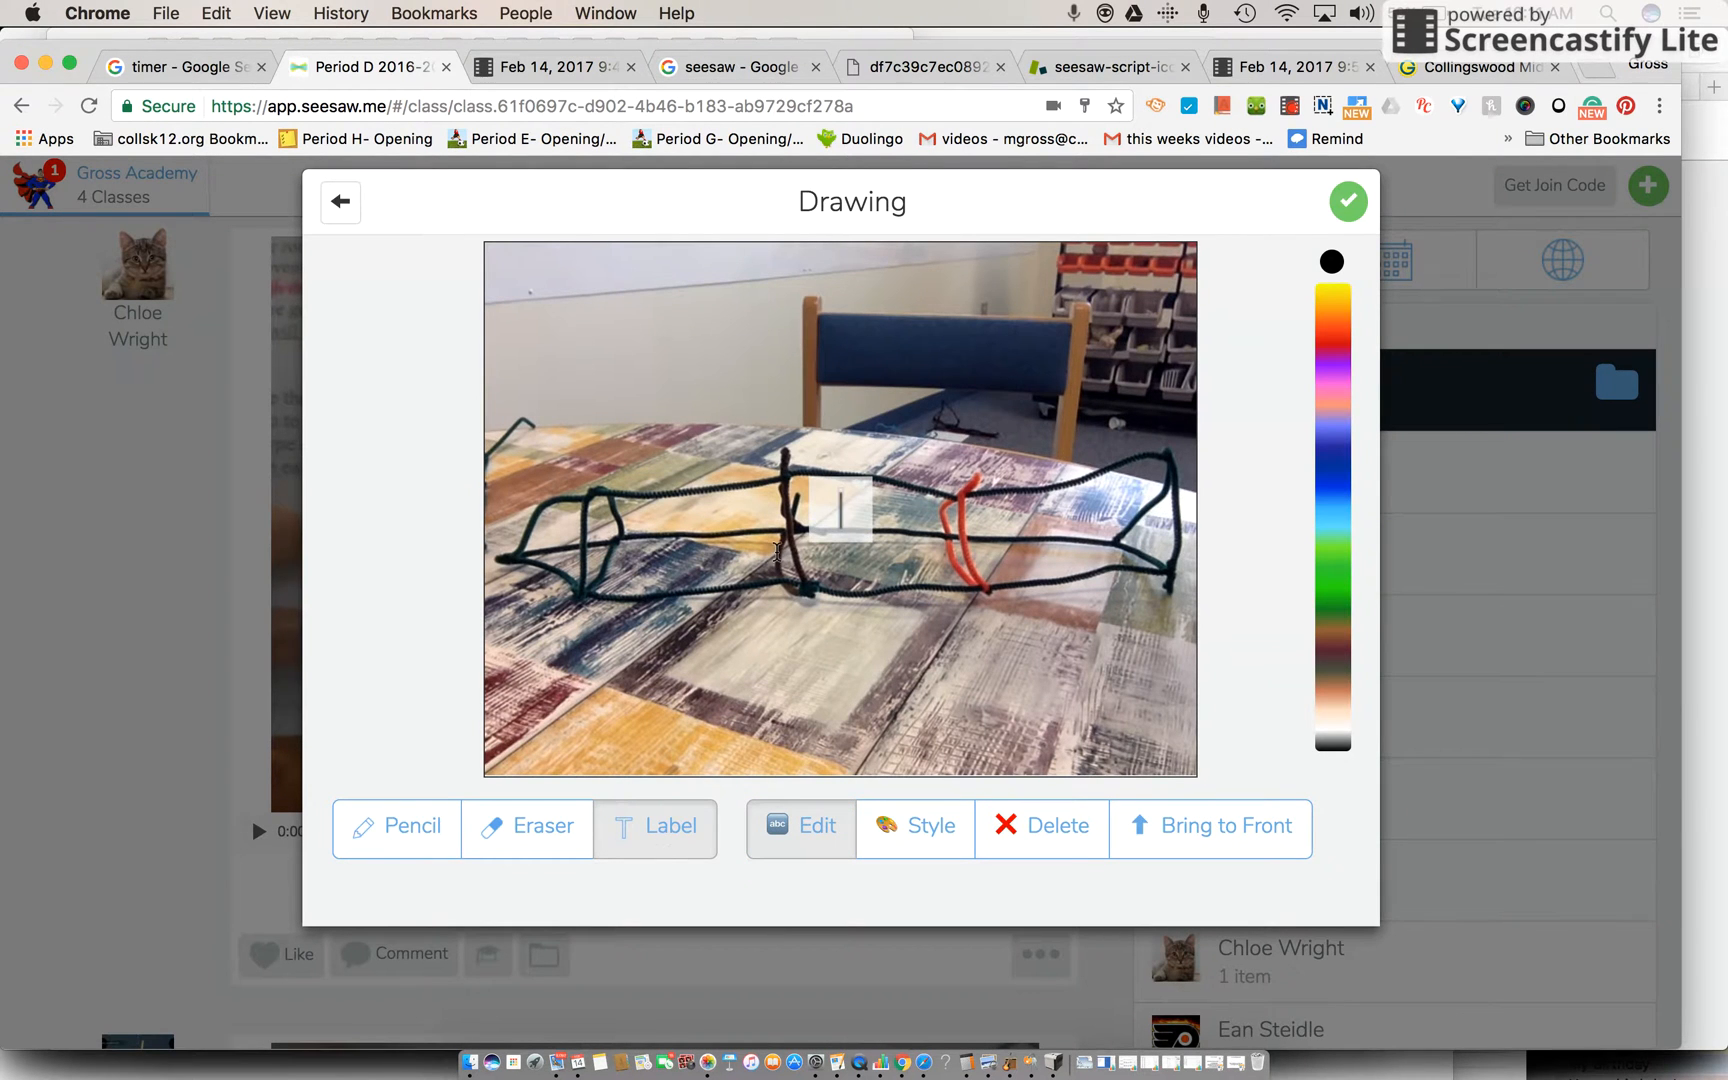
{"action": "type", "text": "Label"}
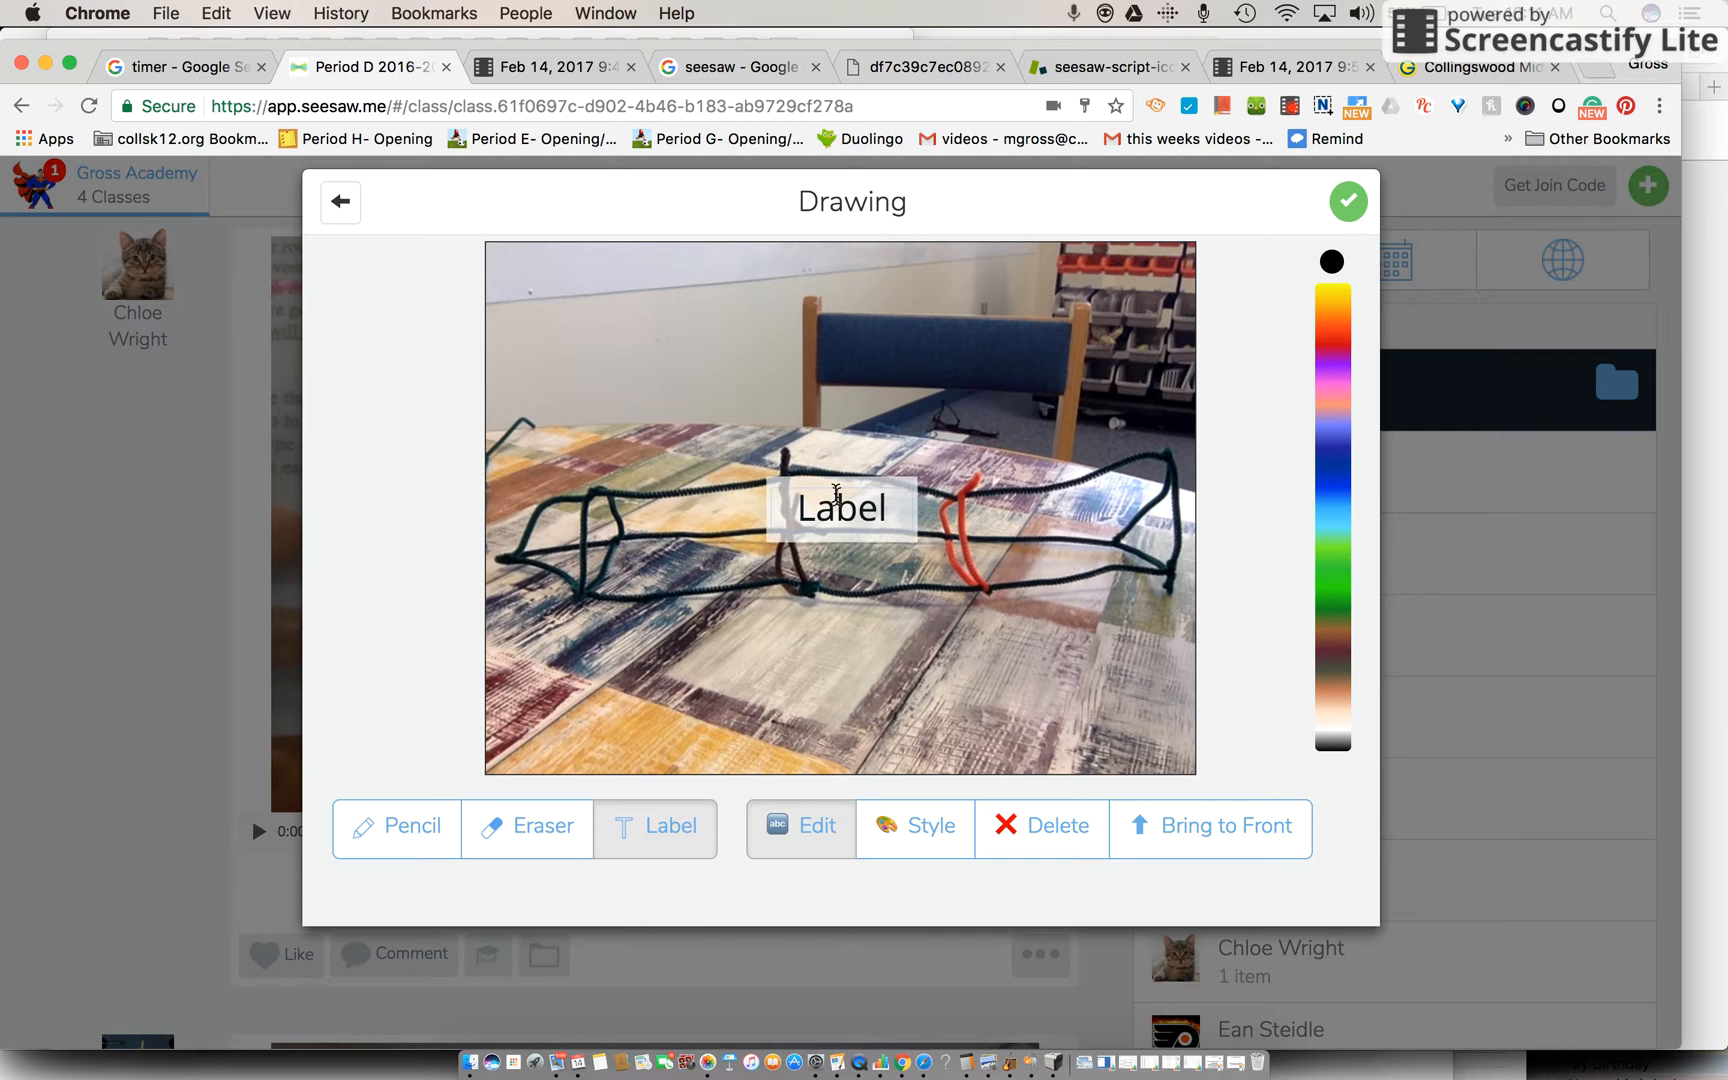
{"action": "left_click_drag", "start_coordinate": [836, 500], "coordinate": [912, 486]}
{"action": "left_click", "coordinate": [885, 452]}
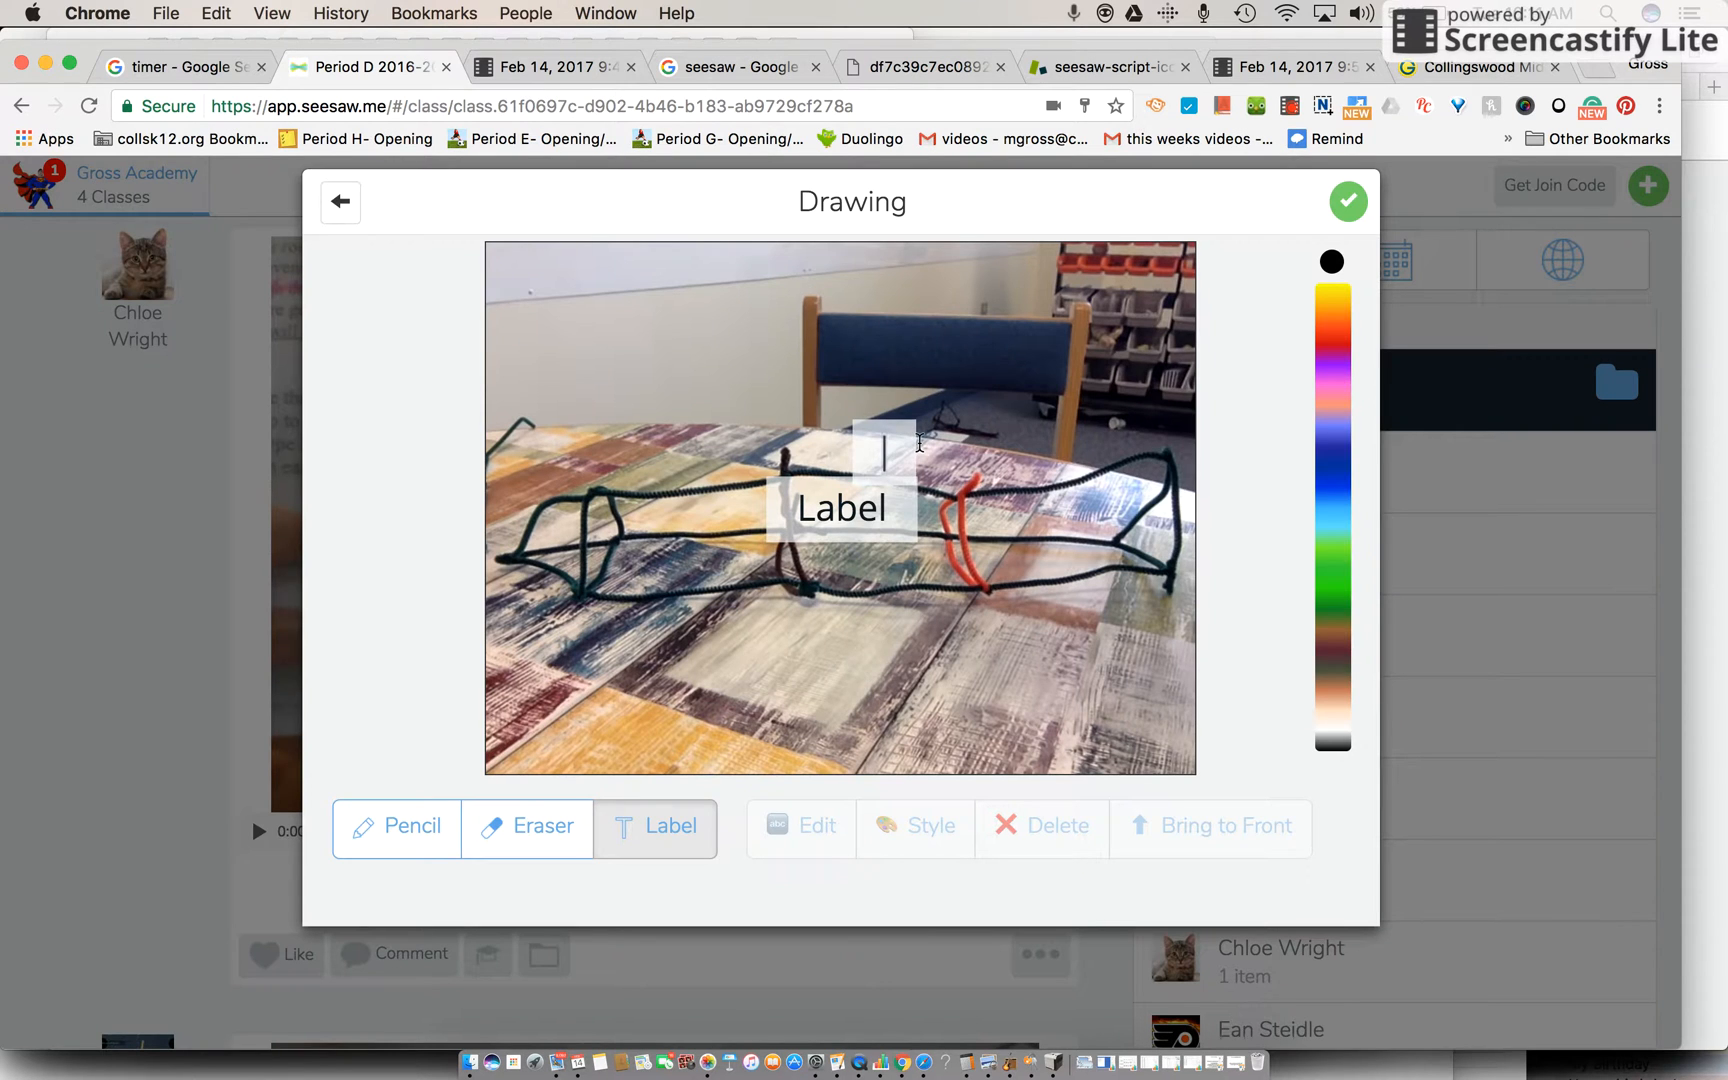
{"action": "left_click", "coordinate": [991, 687]}
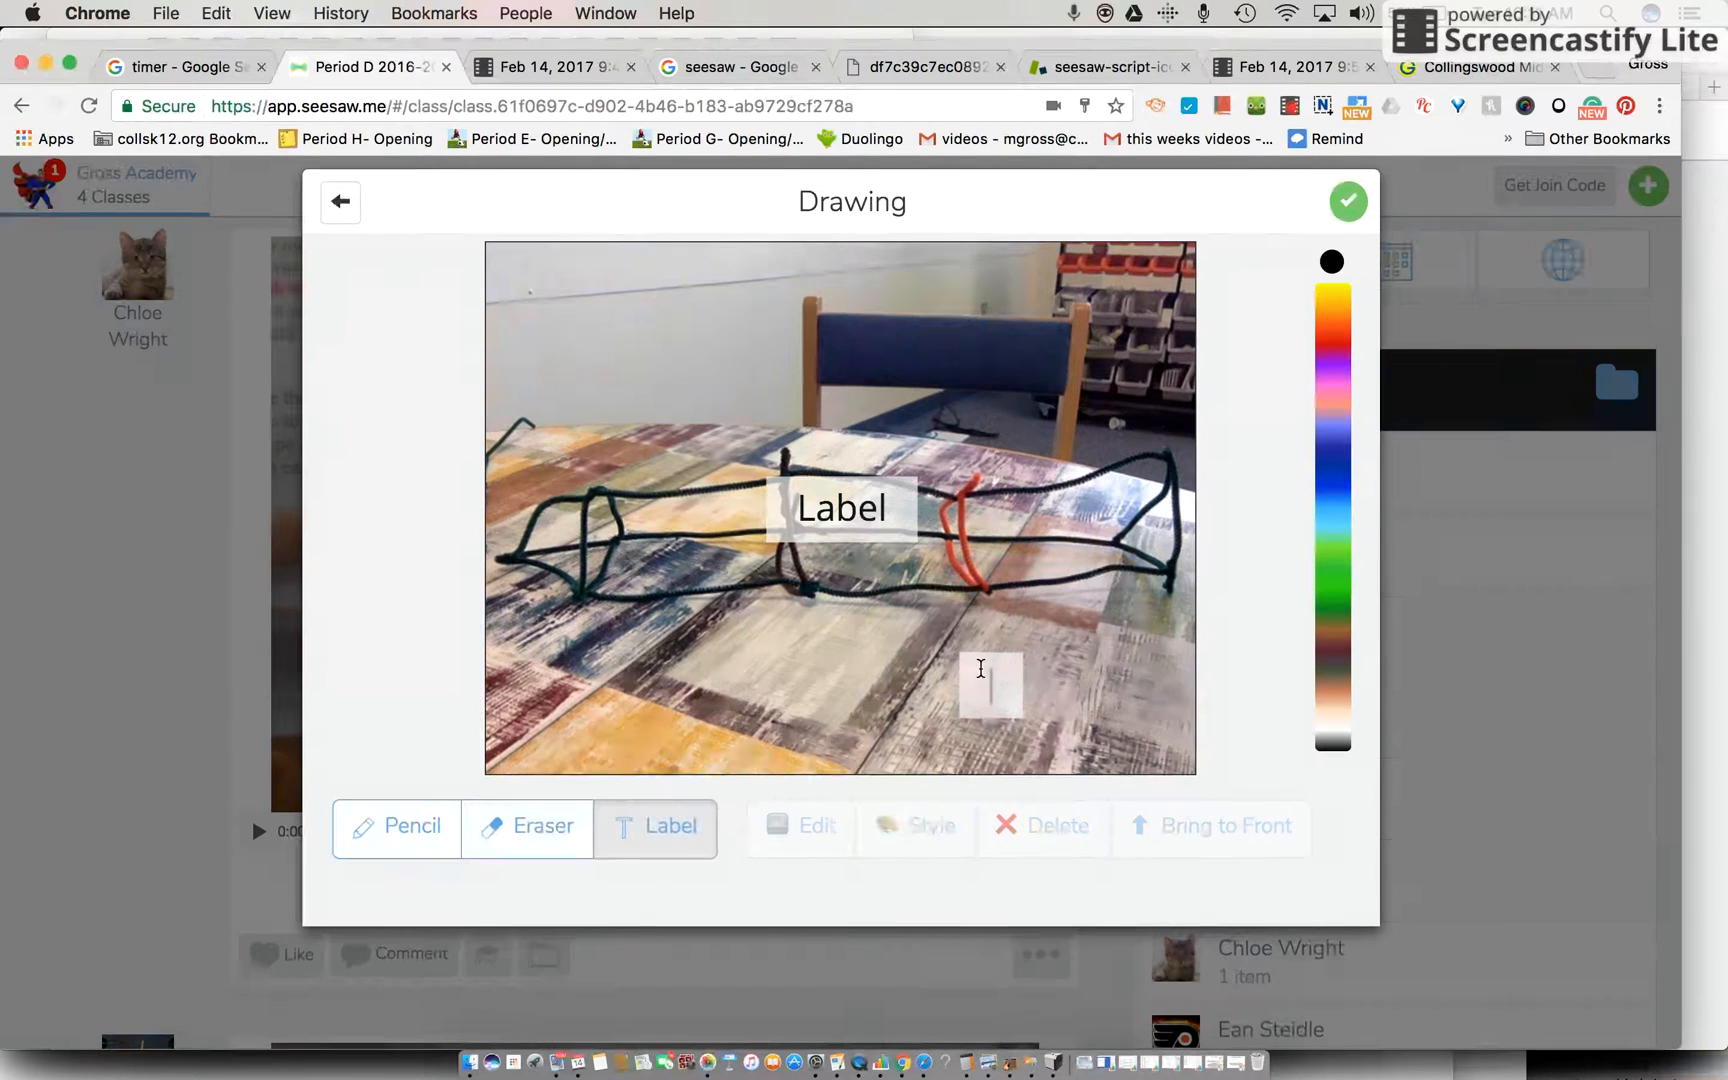
{"action": "left_click", "coordinate": [982, 684]}
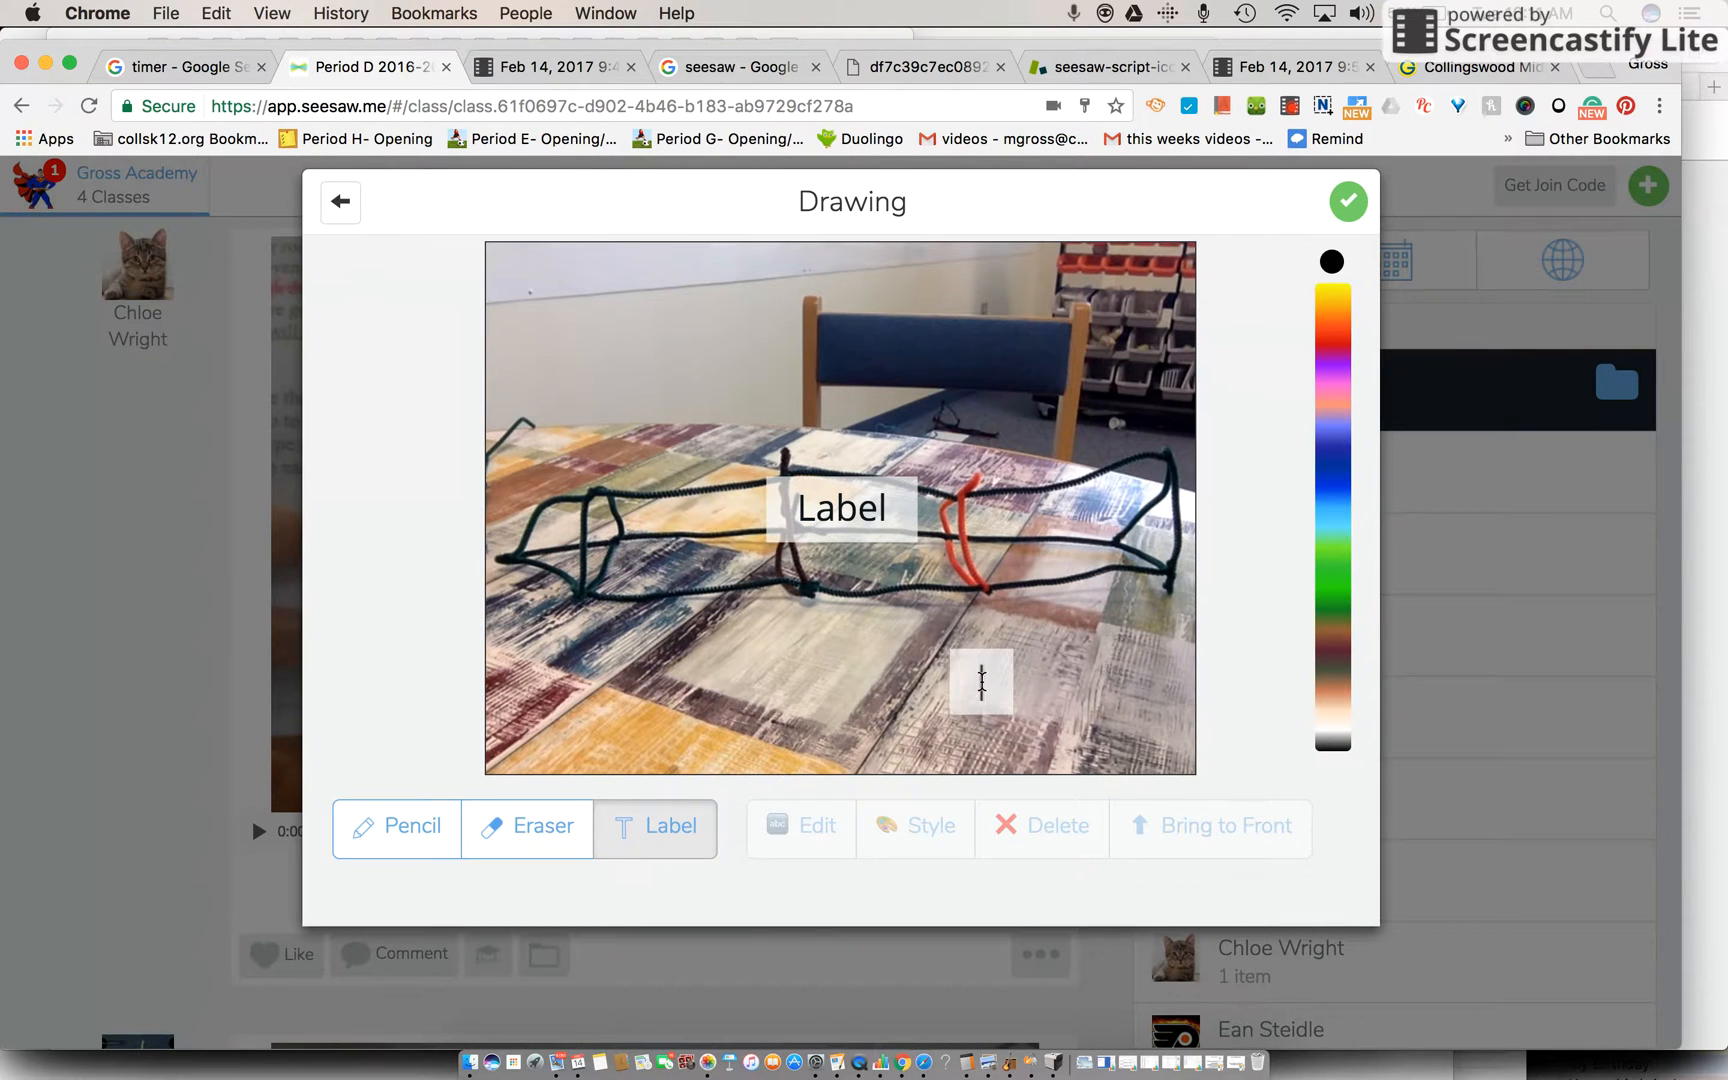
{"action": "left_click", "coordinate": [885, 520]}
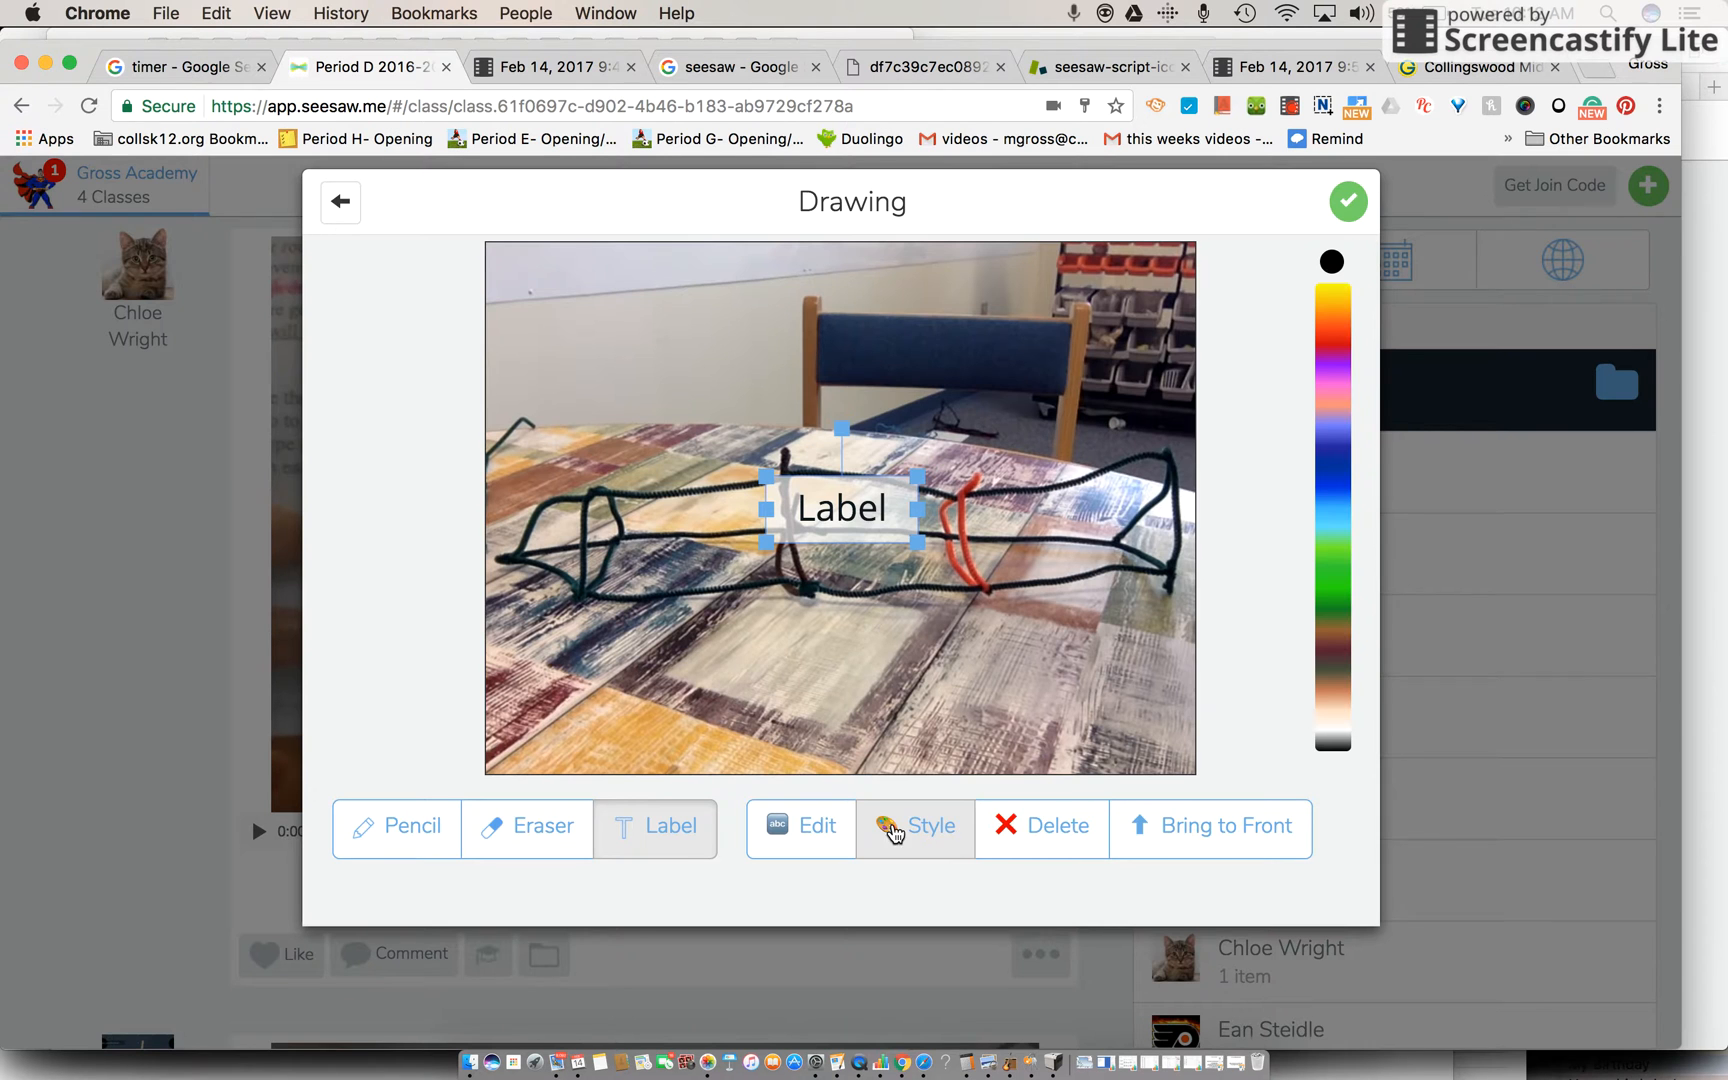
{"action": "left_click", "coordinate": [993, 838]}
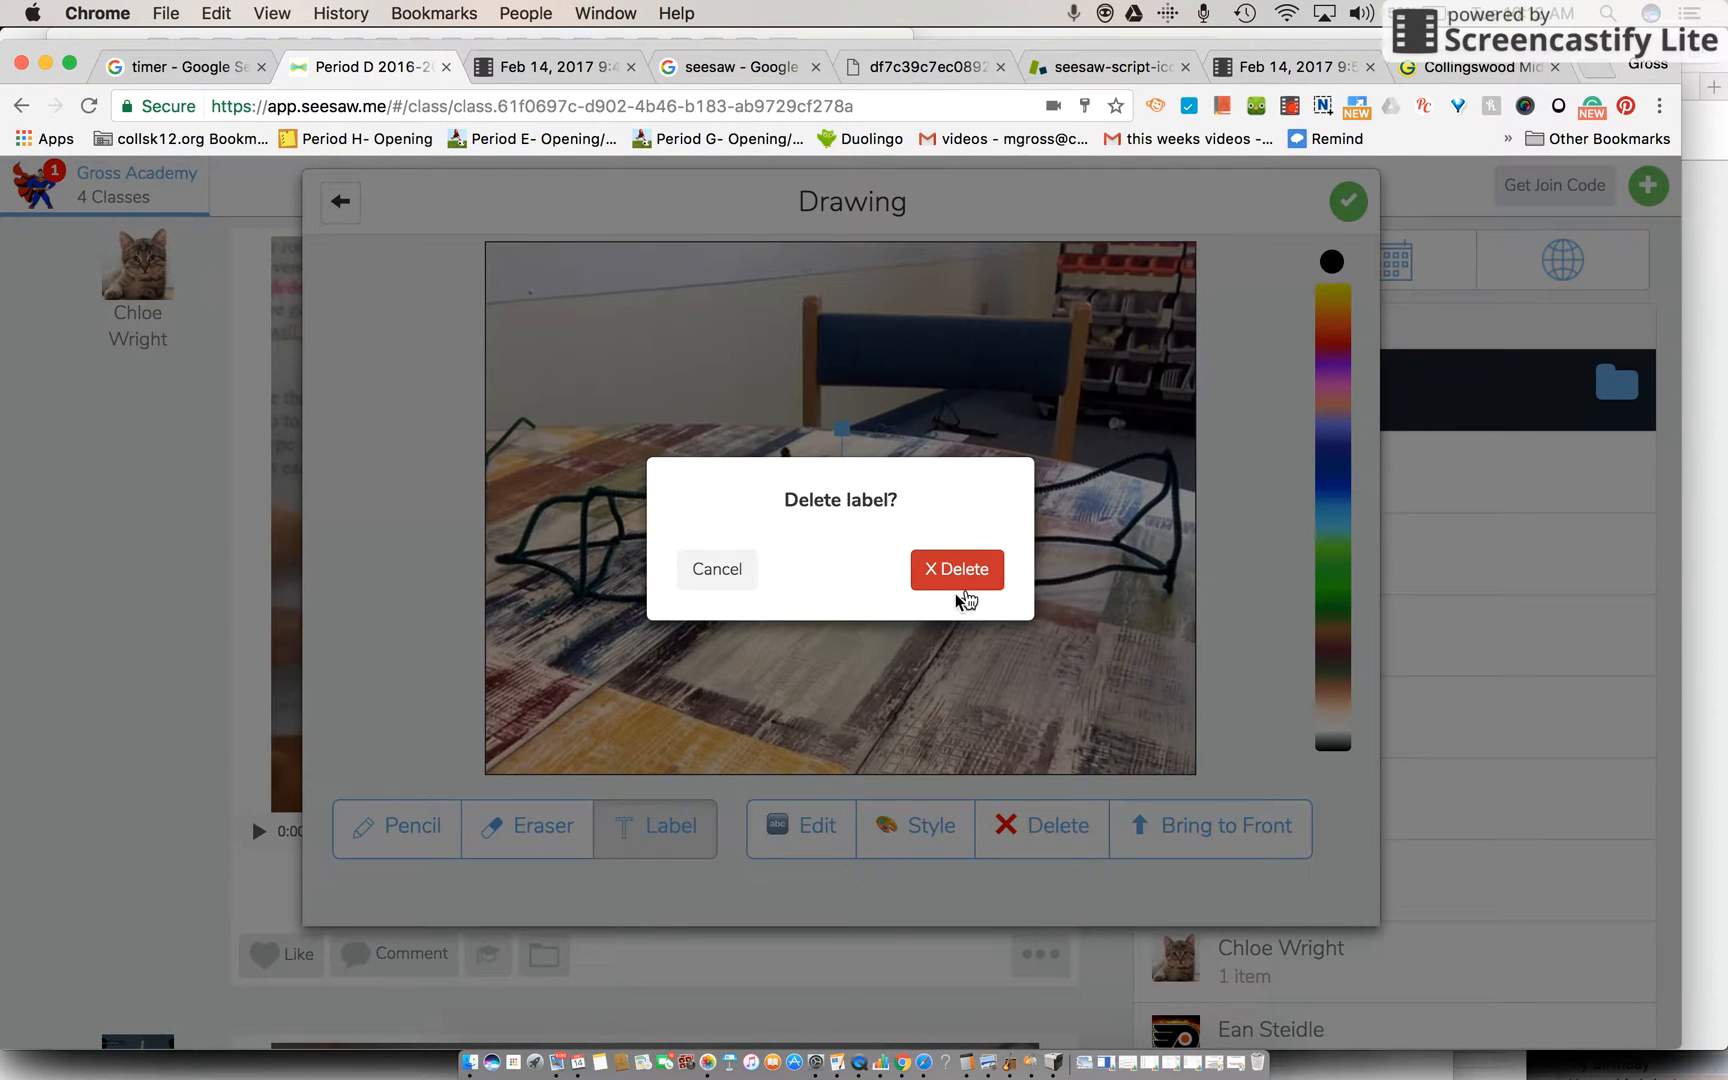
{"action": "left_click", "coordinate": [960, 577]}
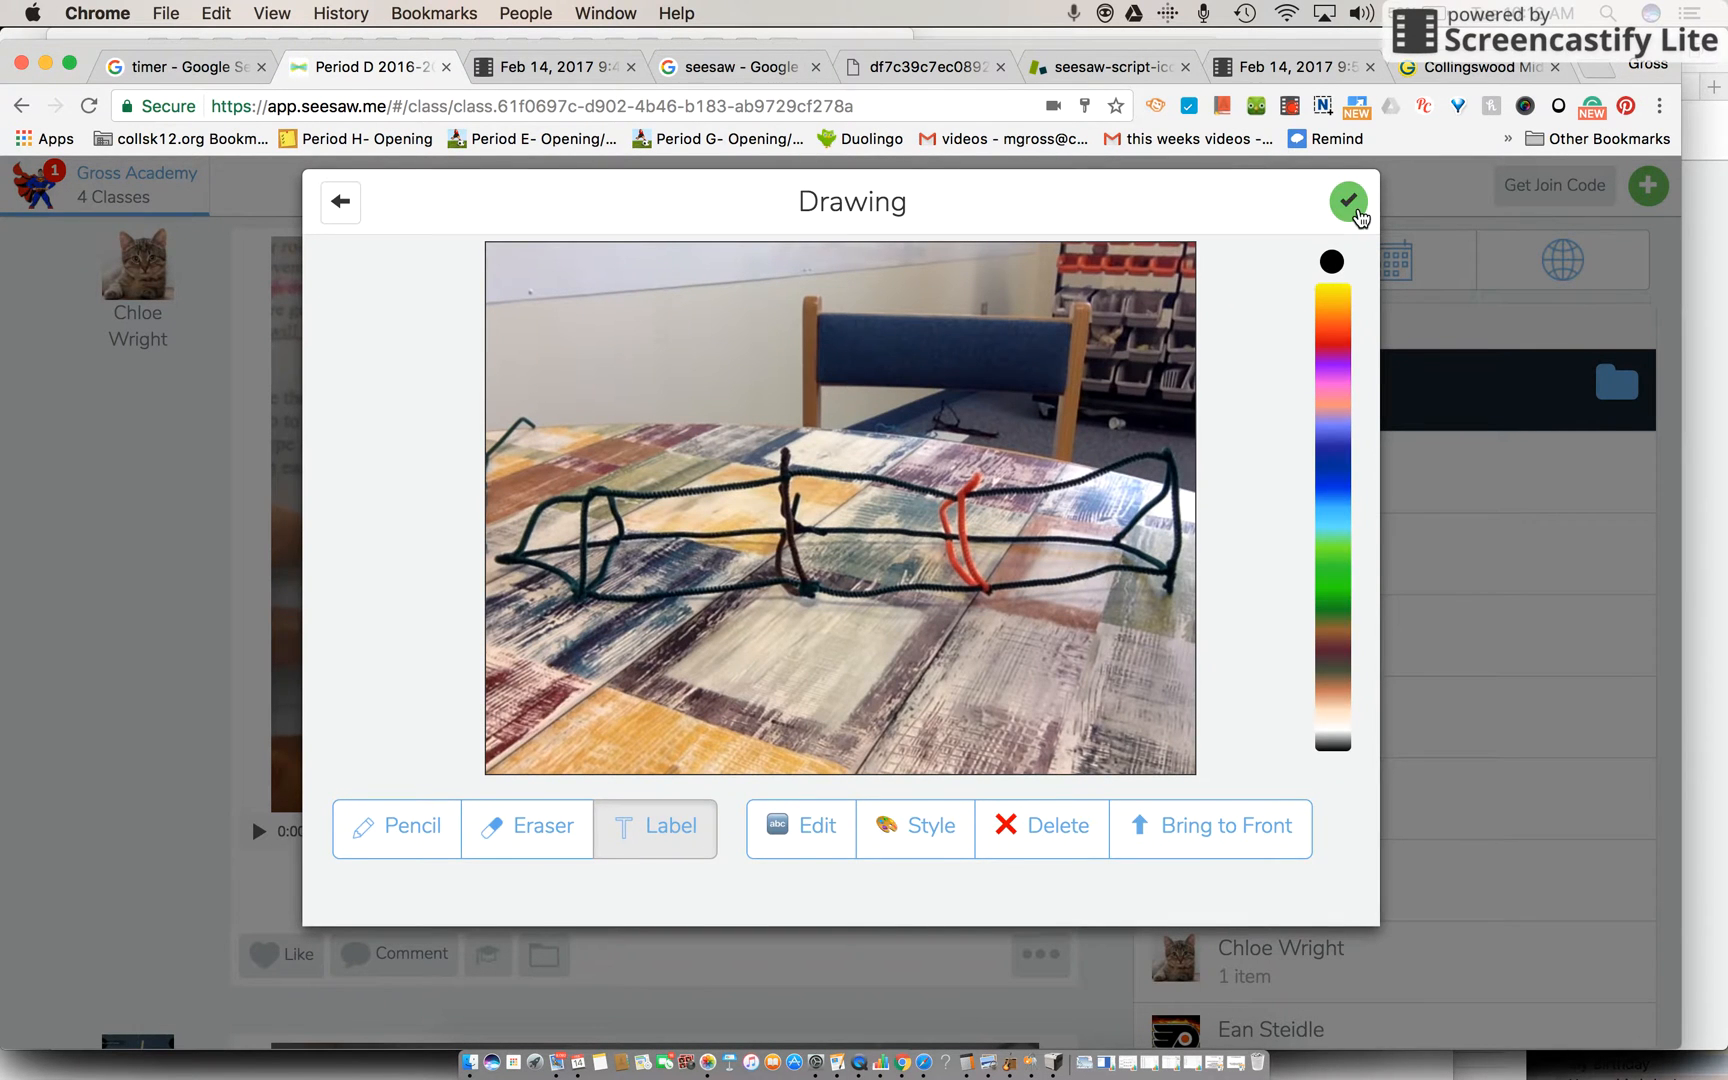
{"action": "left_click", "coordinate": [1350, 200]}
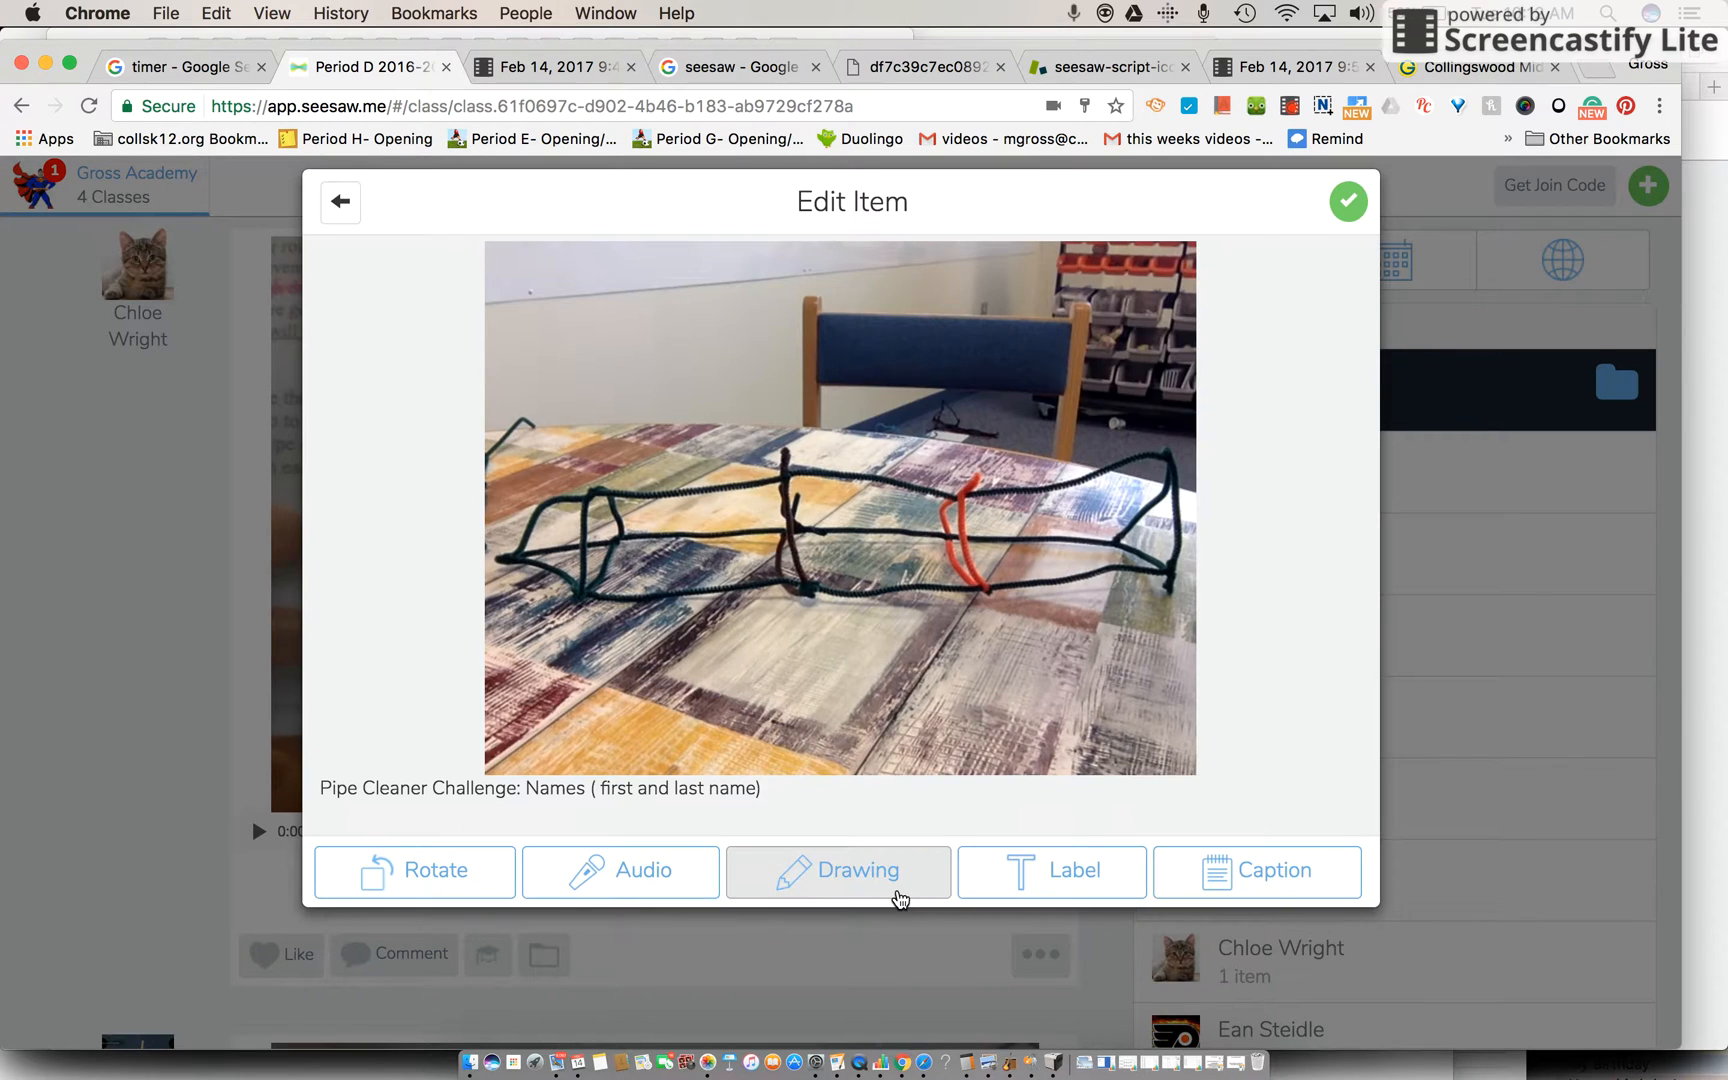
- Draw a thick black squiggle over the photo with the largest brush
{"action": "left_click", "coordinate": [899, 896]}
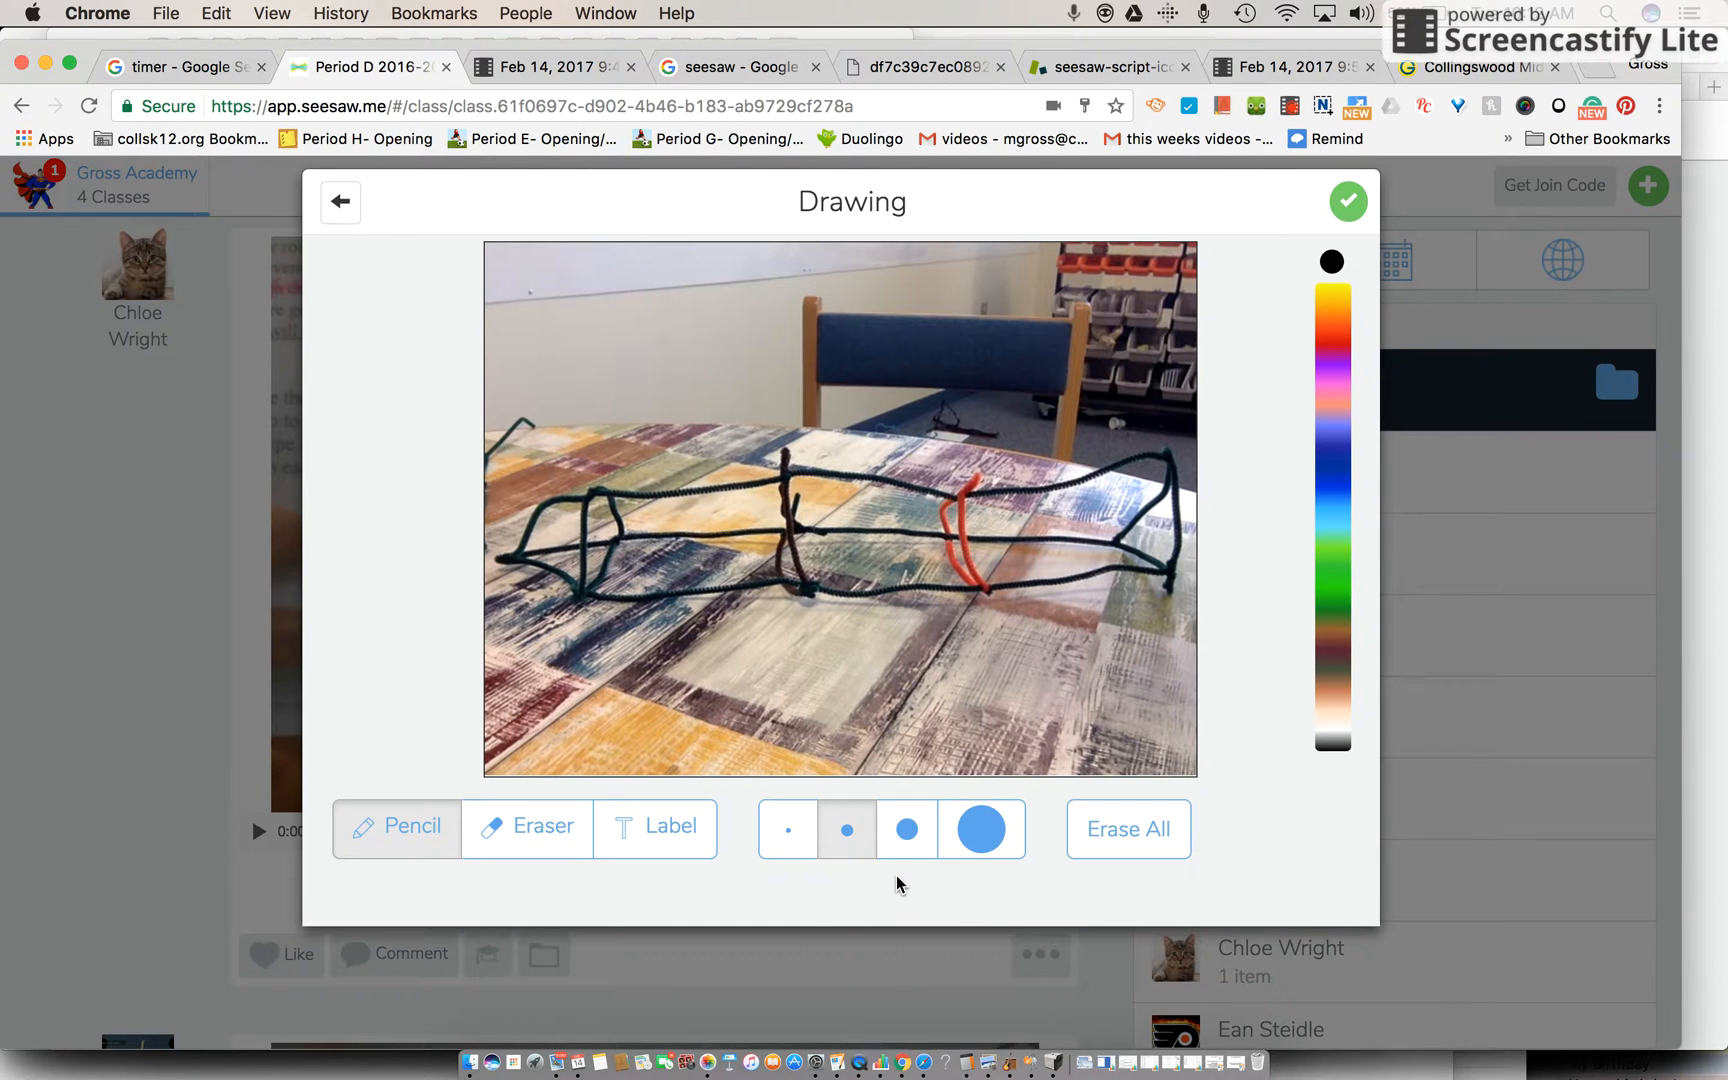
{"action": "left_click", "coordinate": [997, 836]}
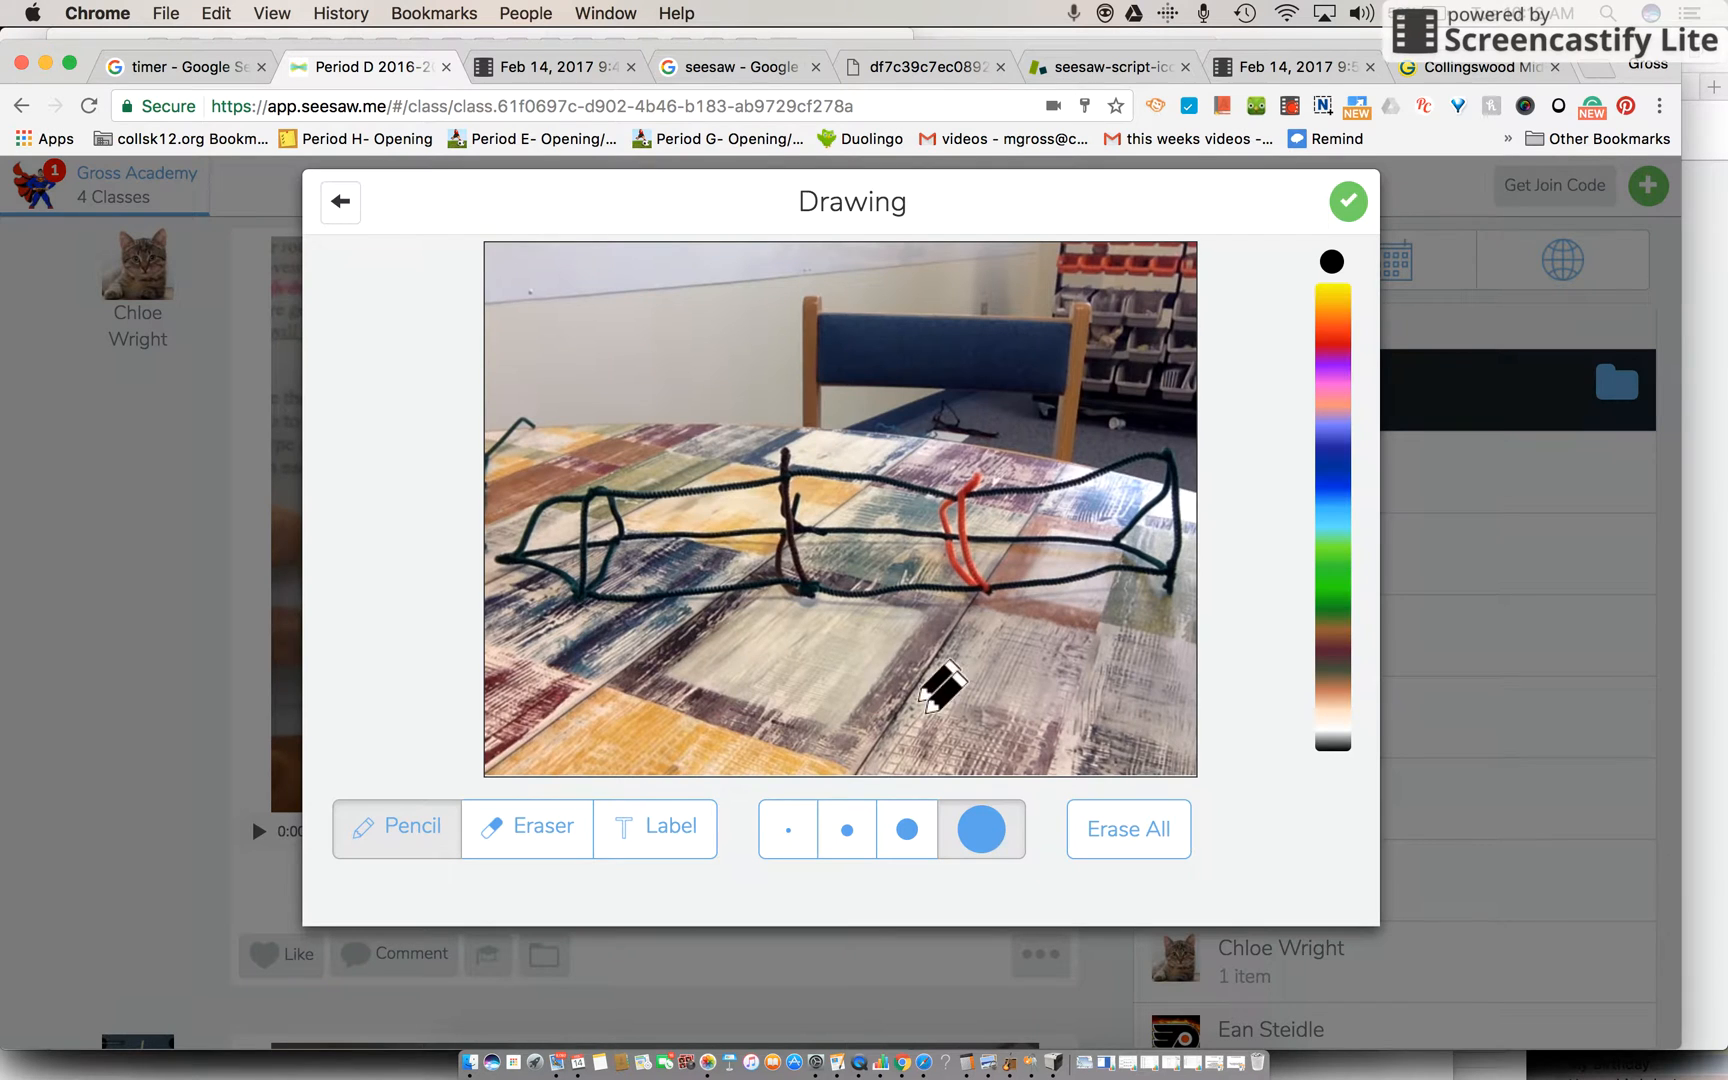
{"action": "mouse_move", "coordinate": [635, 425]}
{"action": "left_mouse_down"}
{"action": "mouse_move", "coordinate": [737, 407]}
{"action": "mouse_move", "coordinate": [850, 345]}
{"action": "left_mouse_up"}
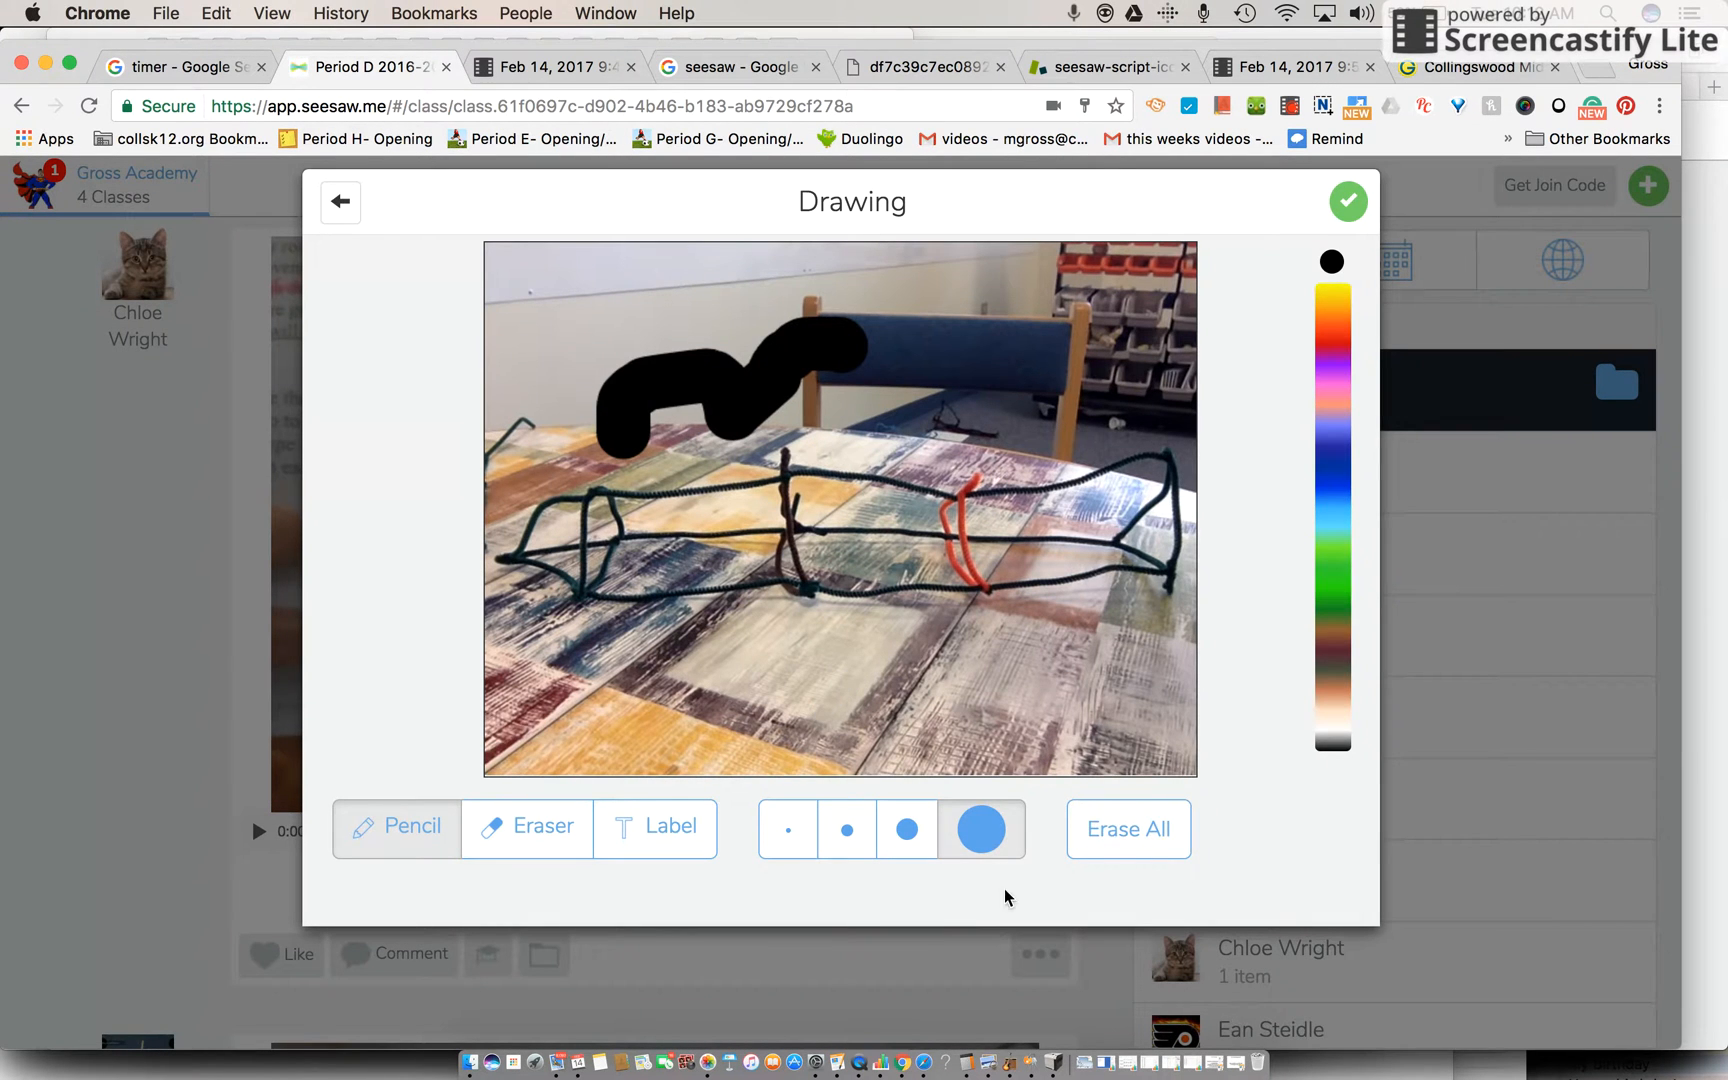
- Erase all the drawing, keep the clean photo and bring up the audio recorder
{"action": "left_click", "coordinate": [1163, 823]}
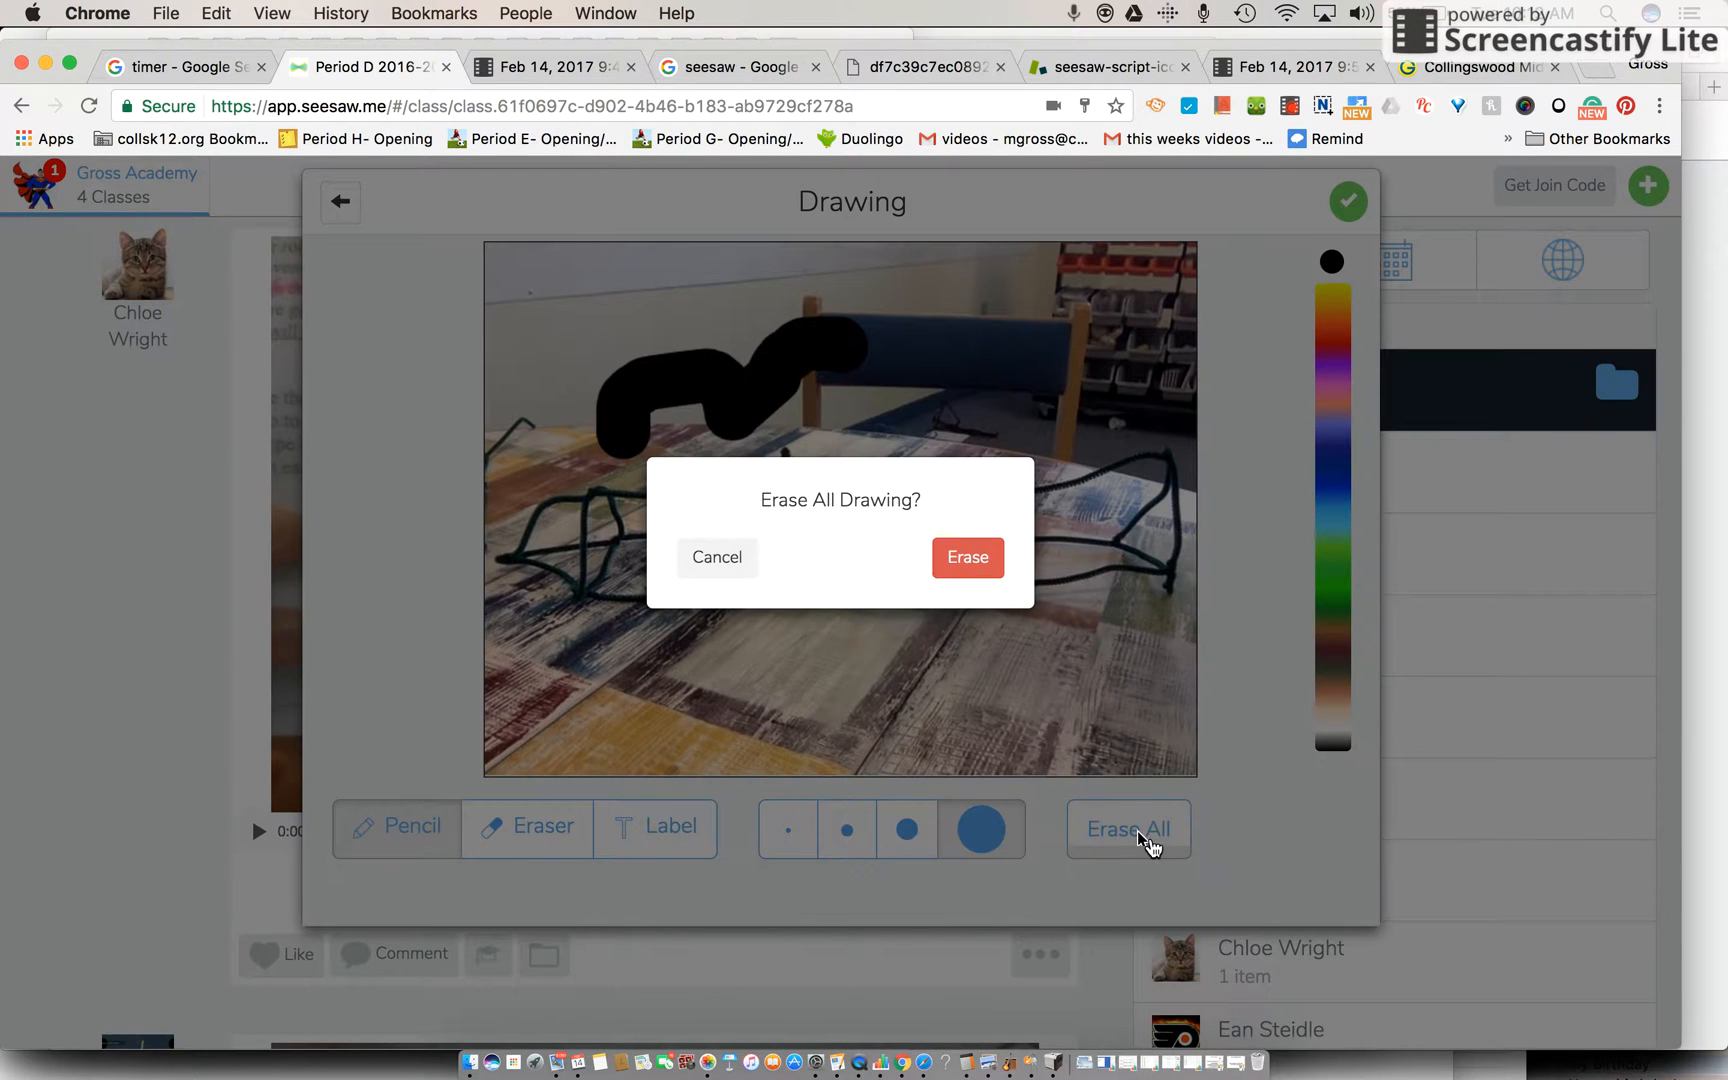
{"action": "left_click", "coordinate": [968, 569]}
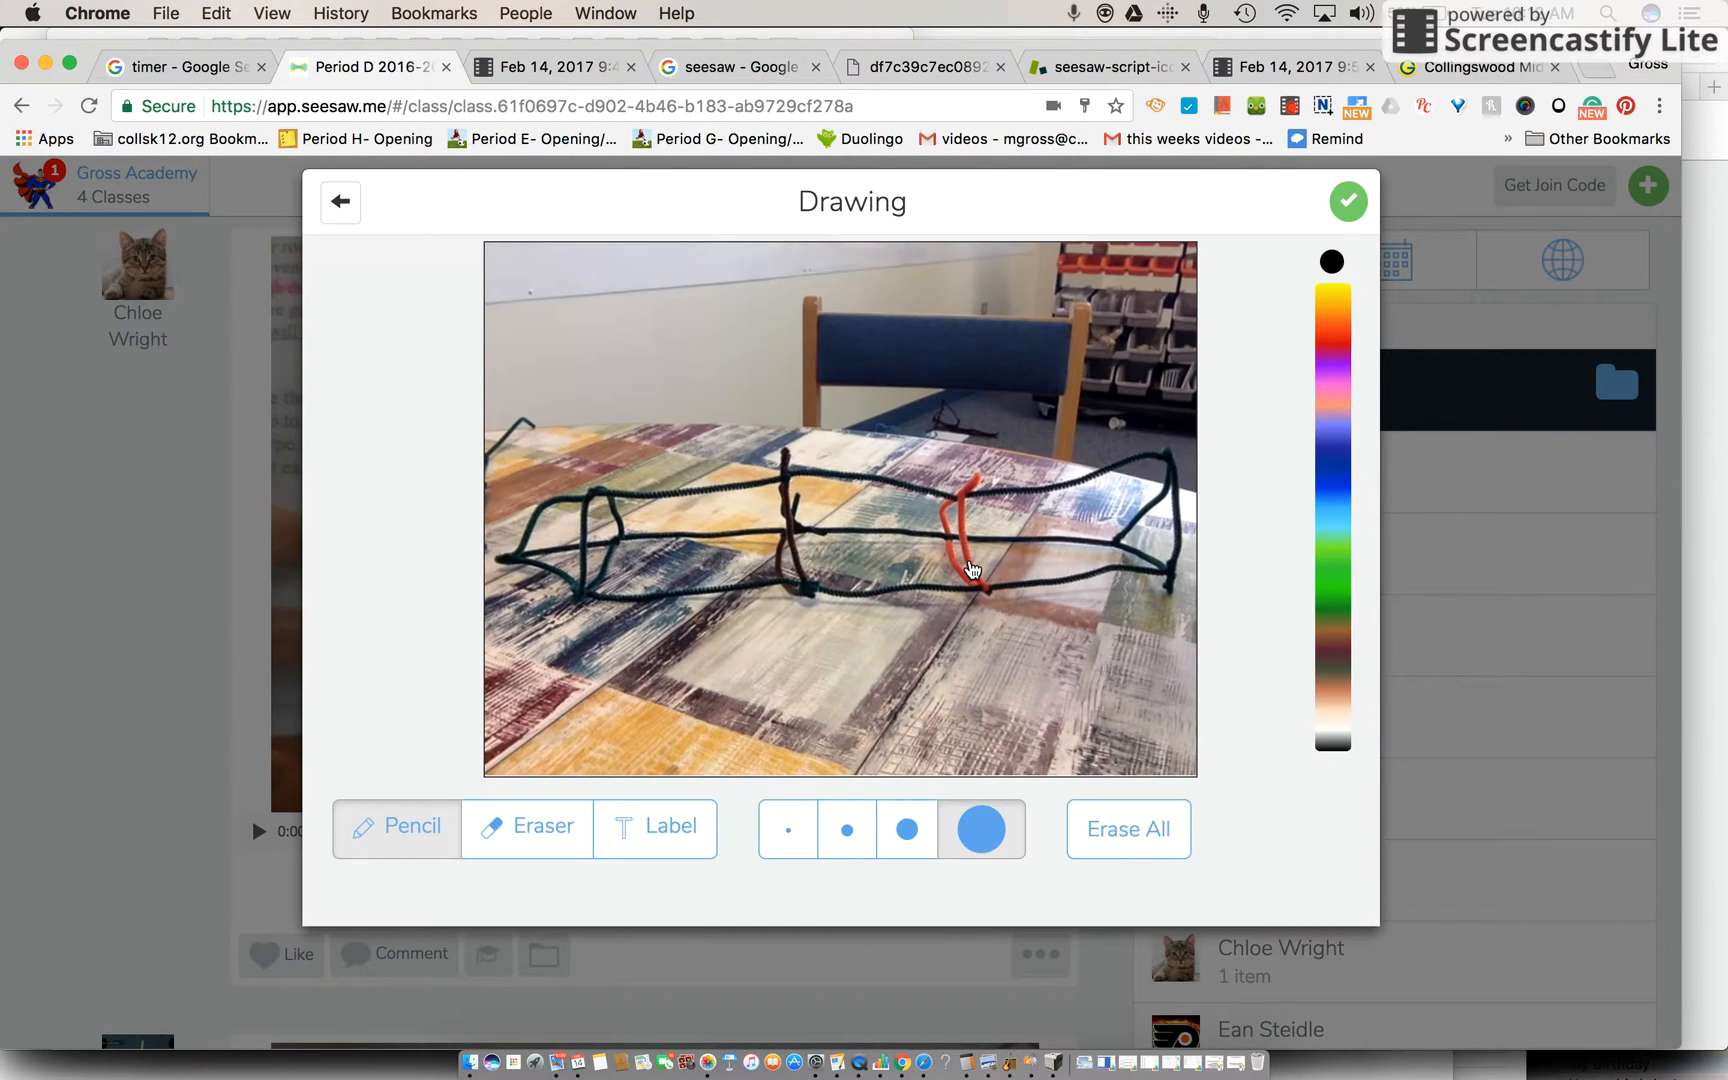
{"action": "left_click", "coordinate": [1348, 201]}
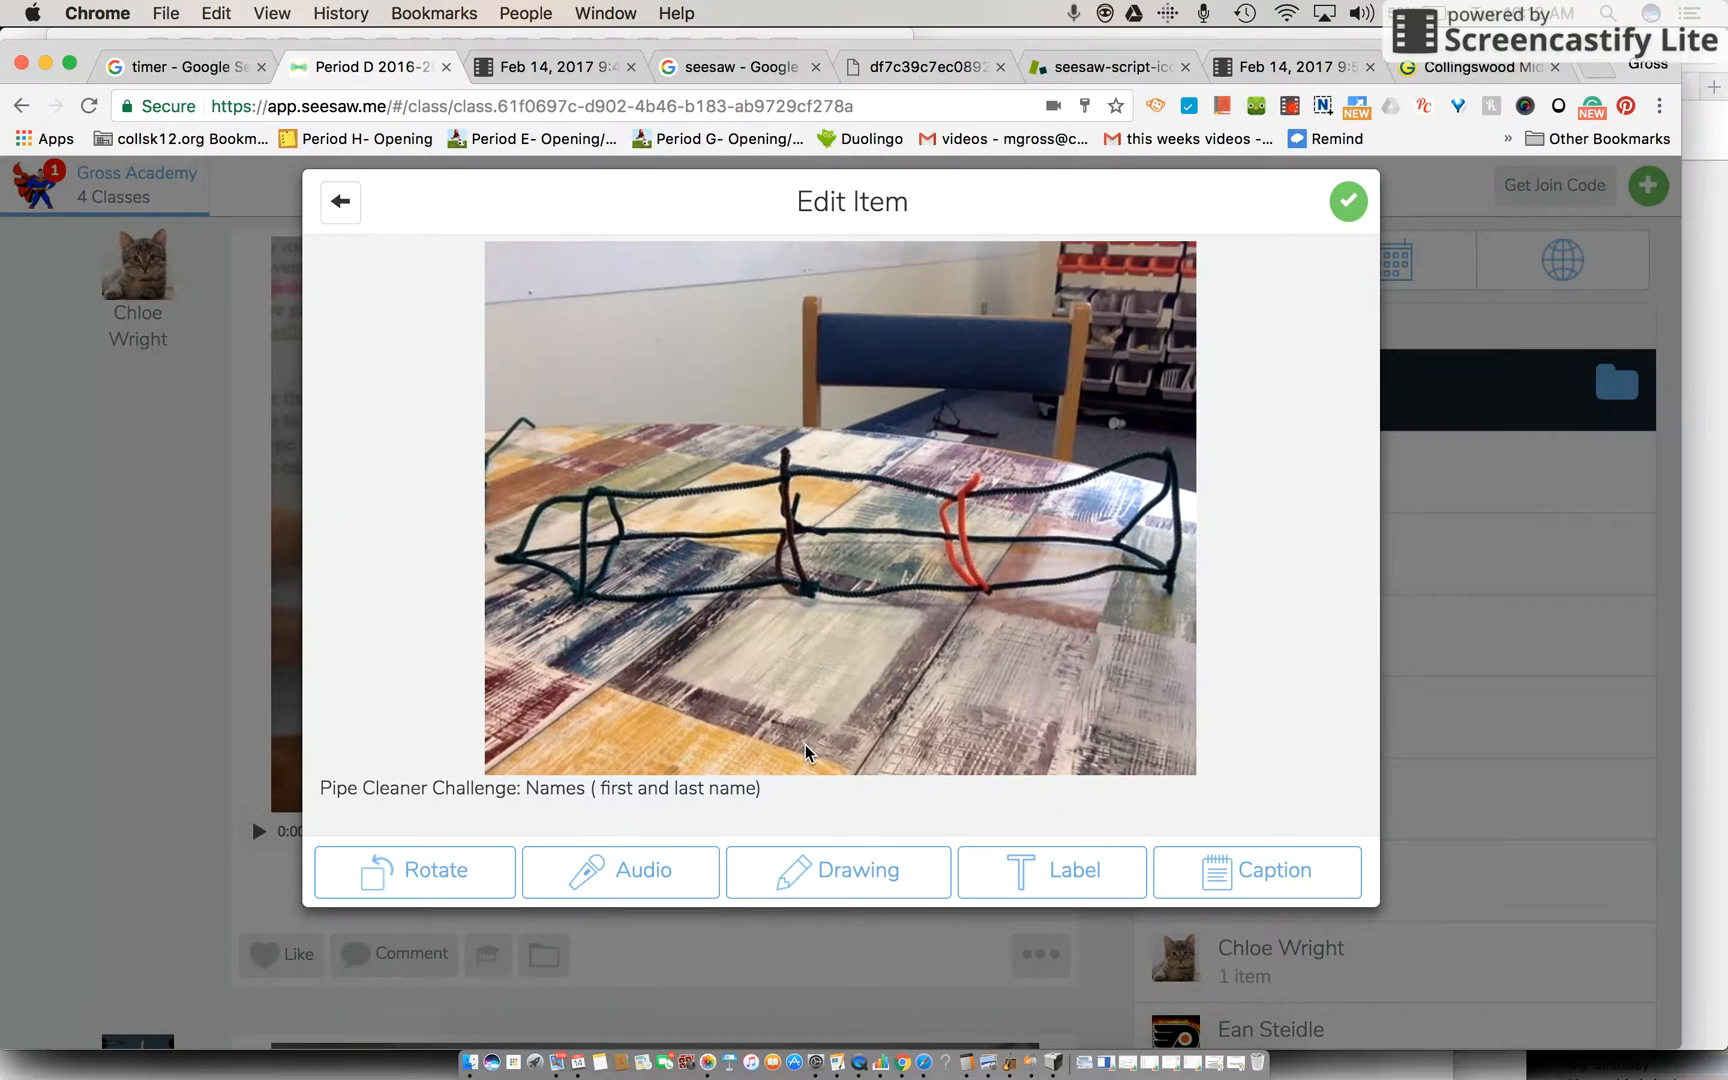
{"action": "left_click", "coordinate": [651, 870]}
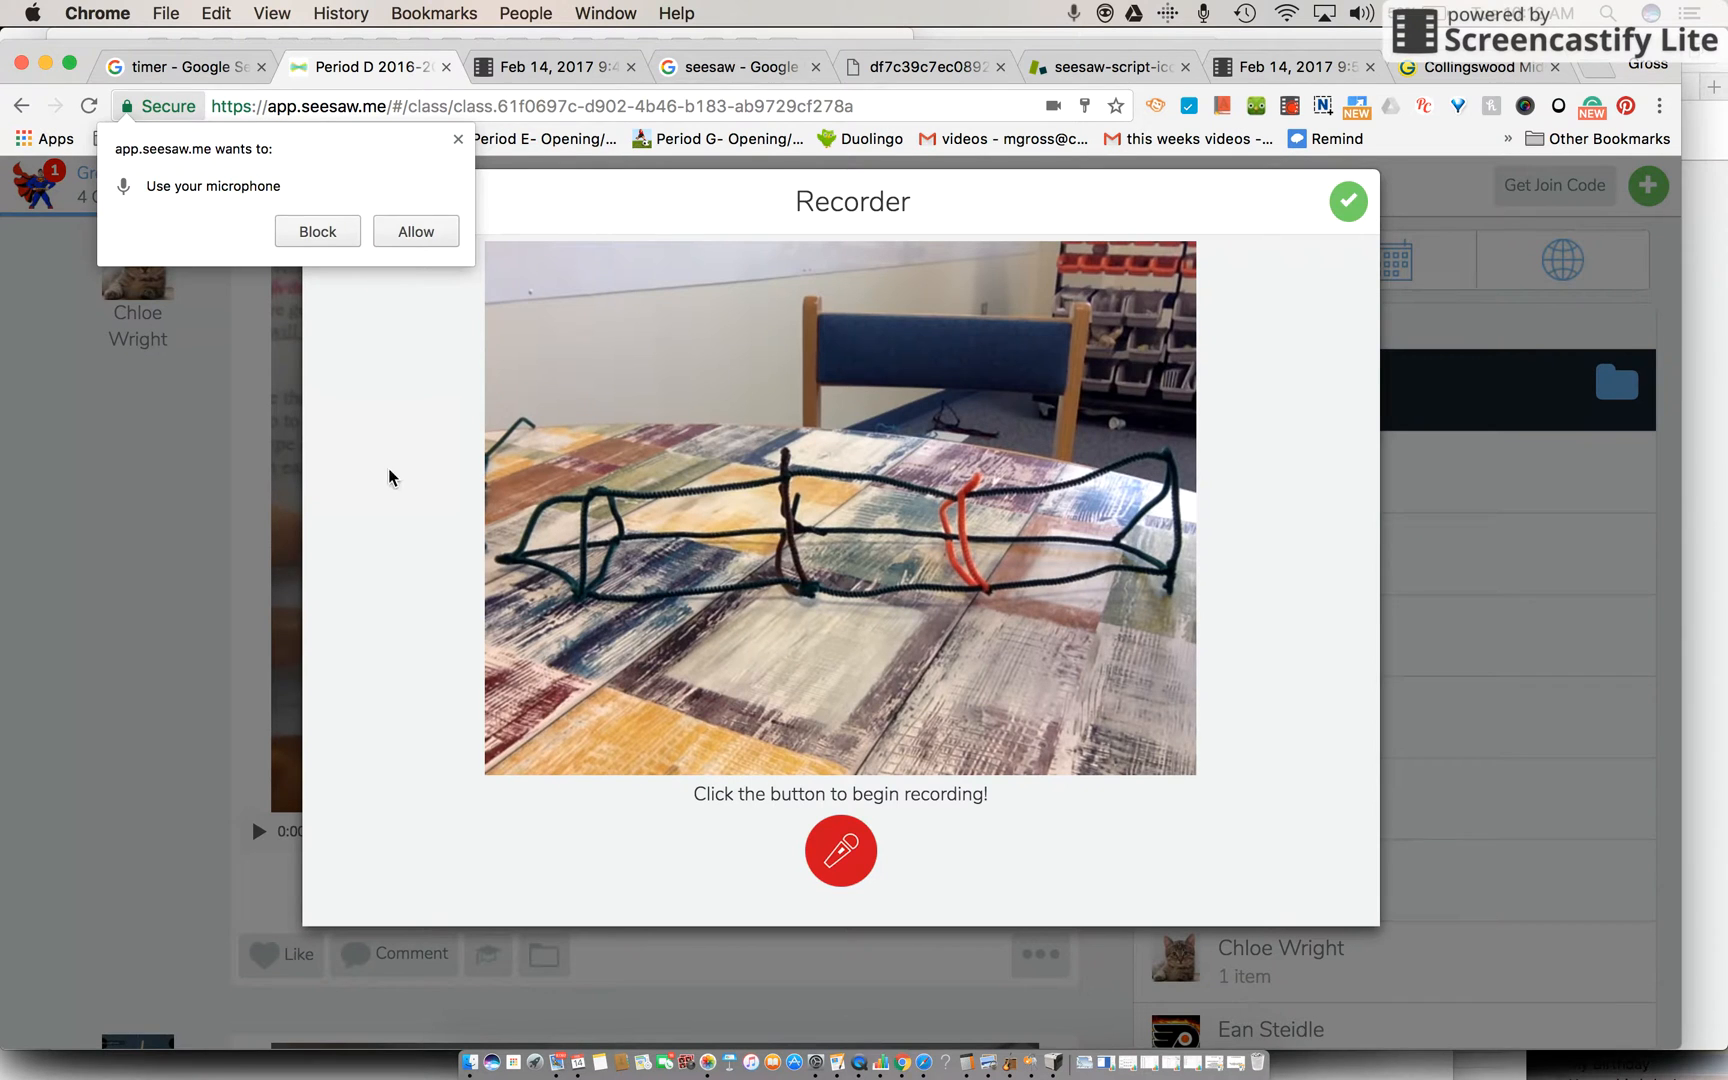
- Allow microphone access for Seesaw and close Chrome's find bar
{"action": "left_click", "coordinate": [409, 239]}
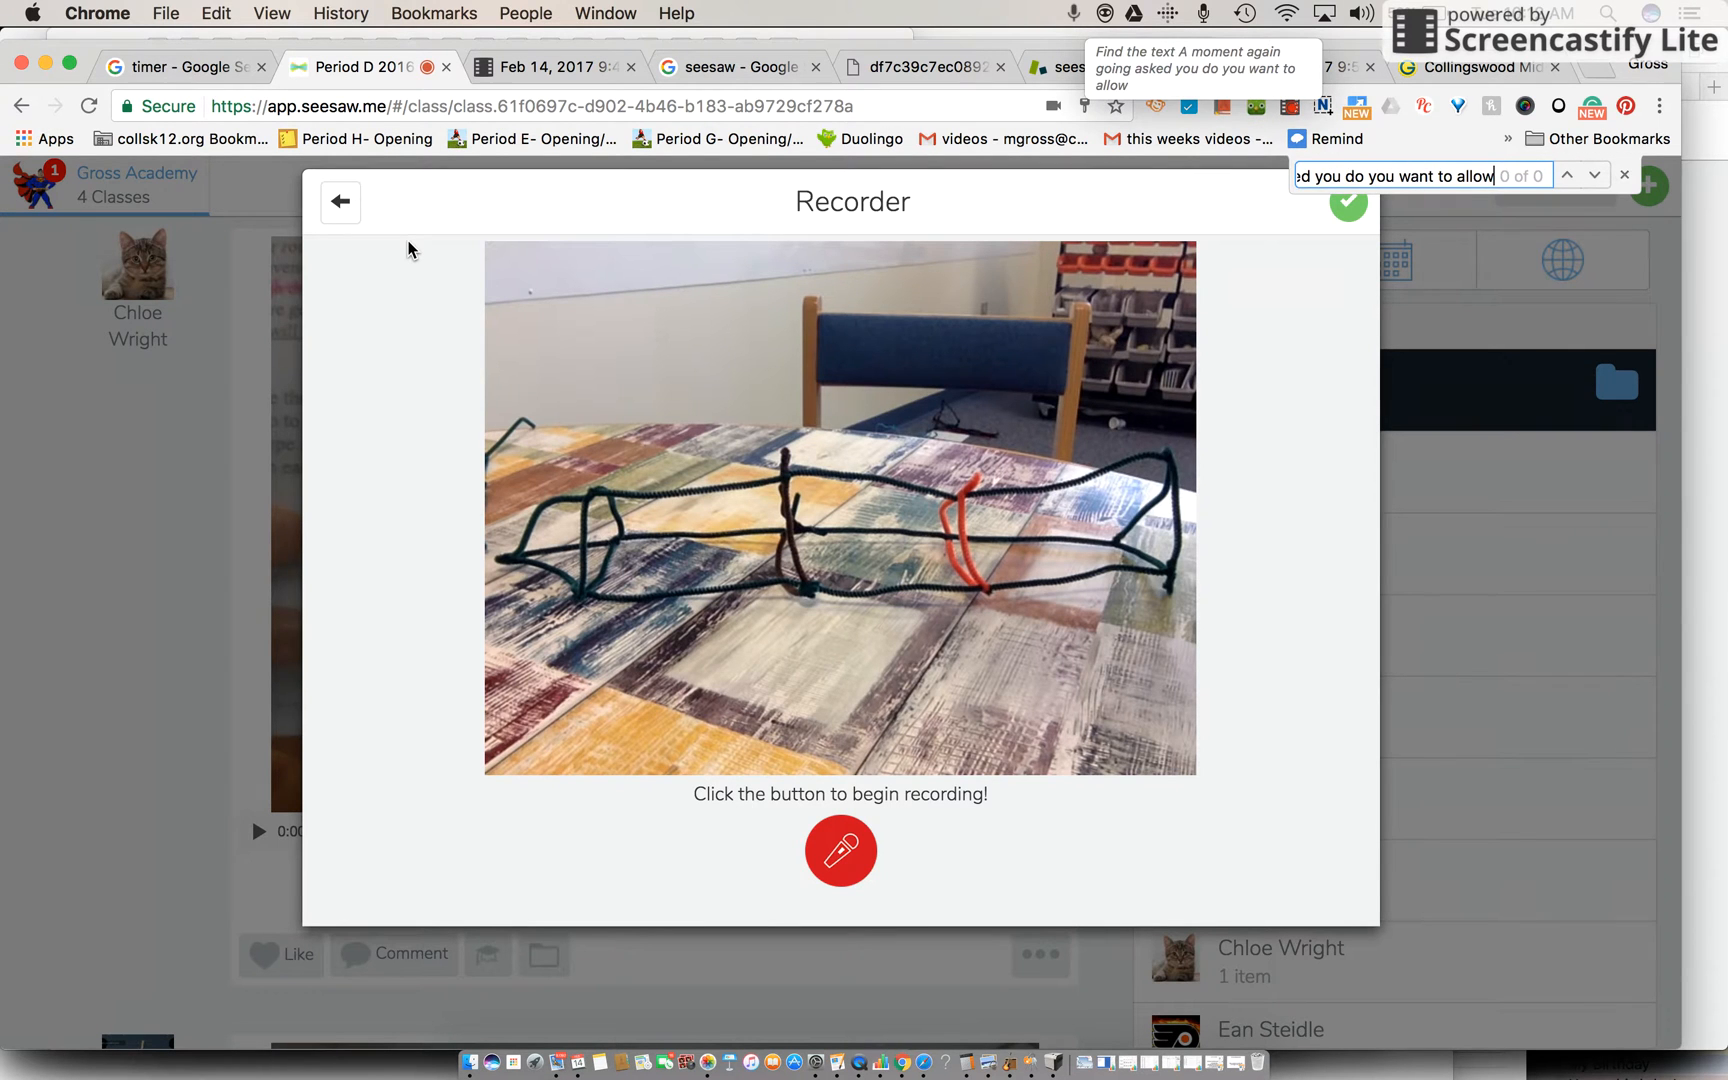
{"action": "left_click", "coordinate": [1625, 176]}
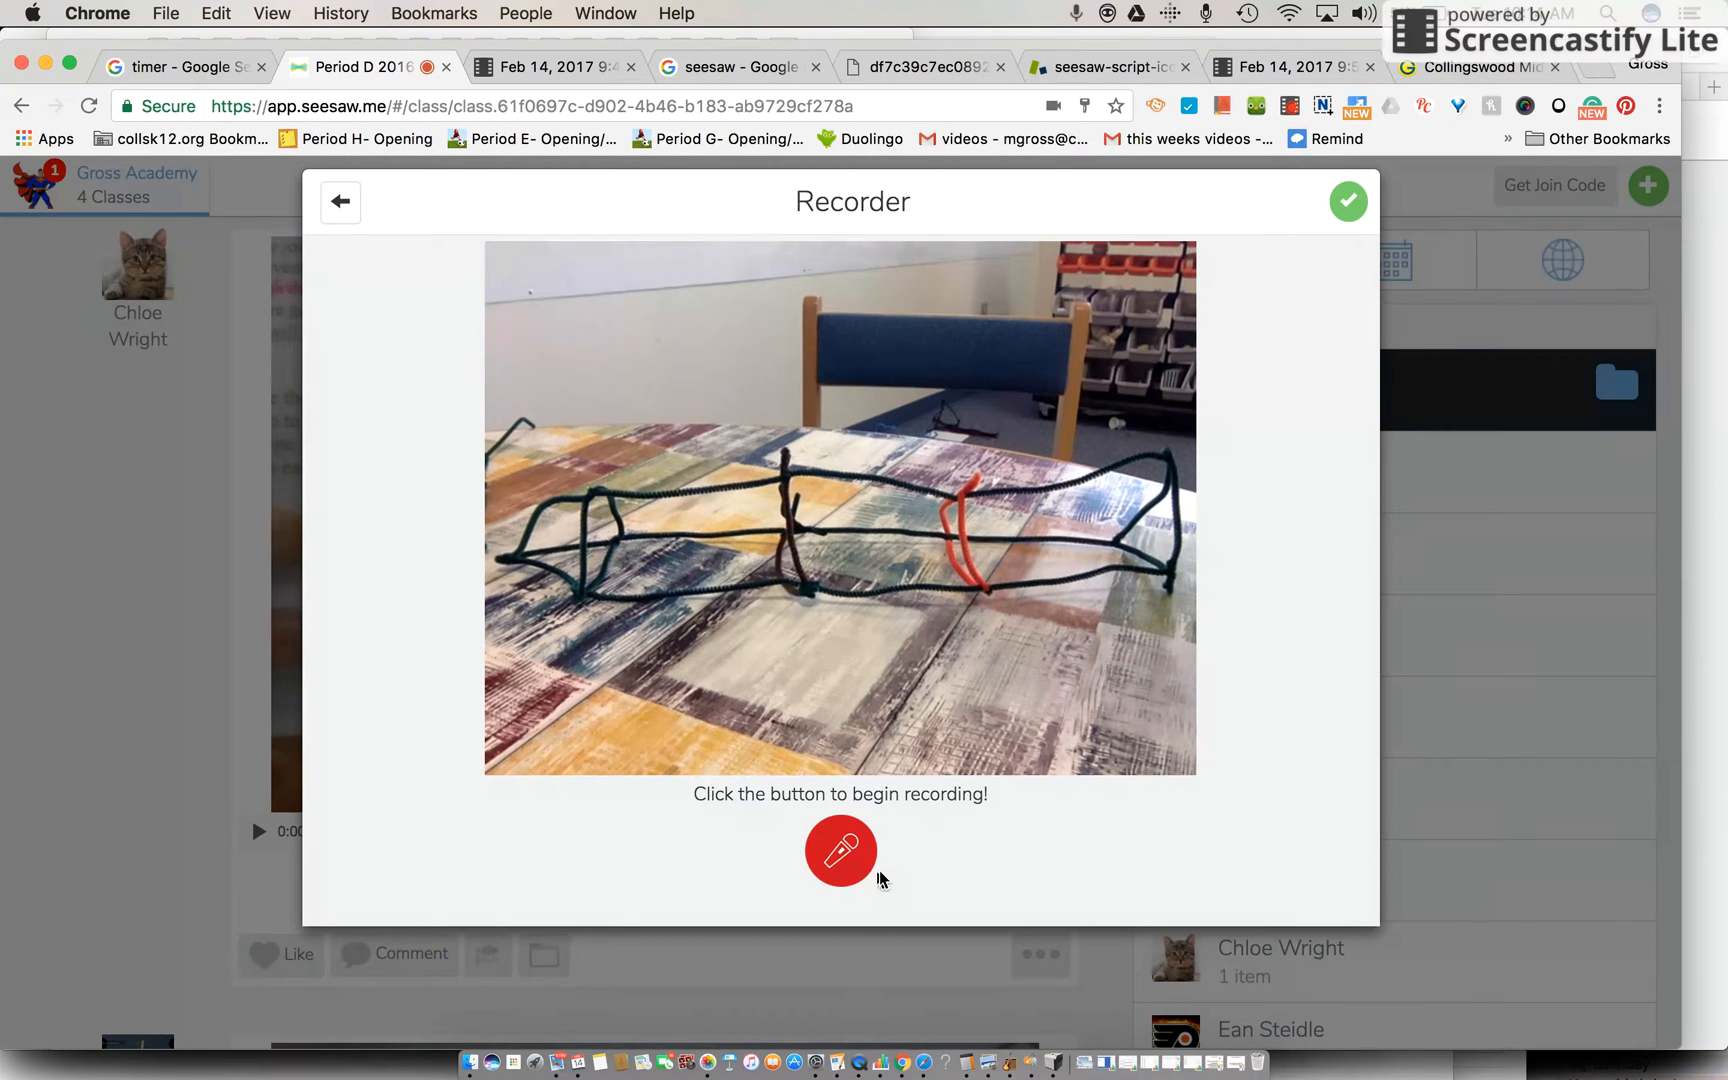
- Begin recording audio over the pipe-cleaner photo
{"action": "left_click", "coordinate": [839, 870]}
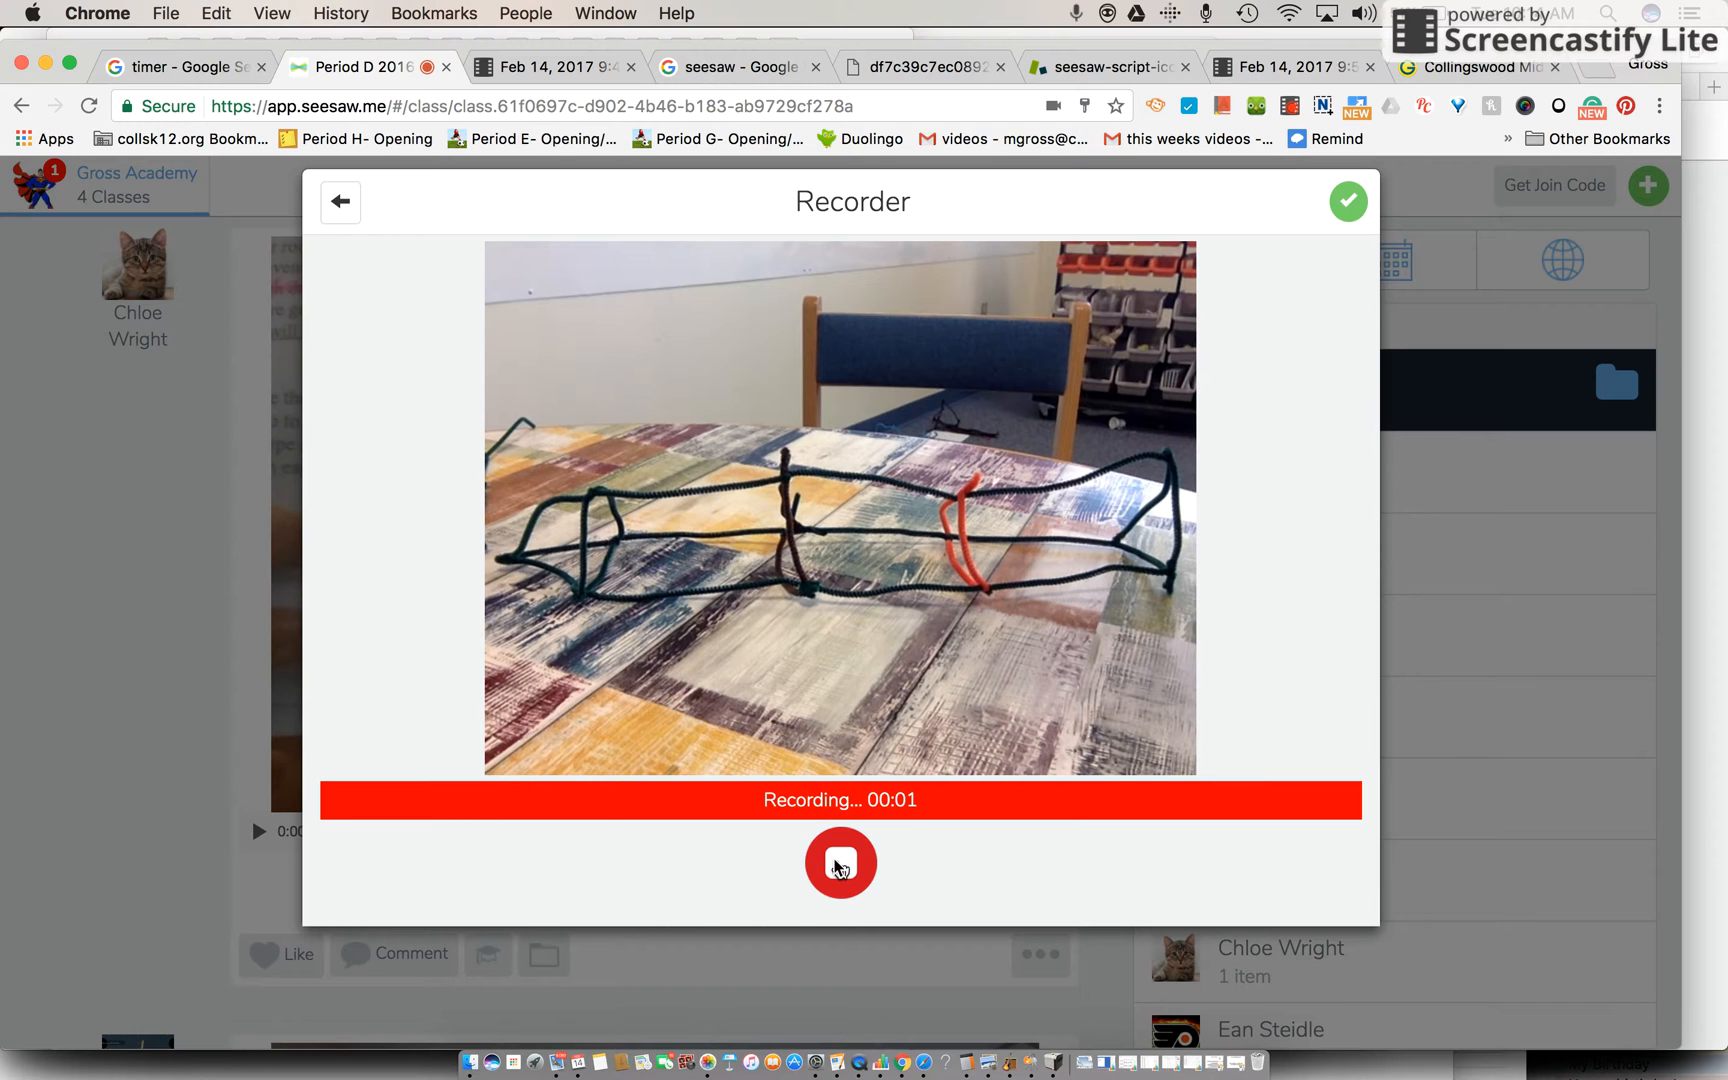
{"action": "left_click", "coordinate": [837, 864]}
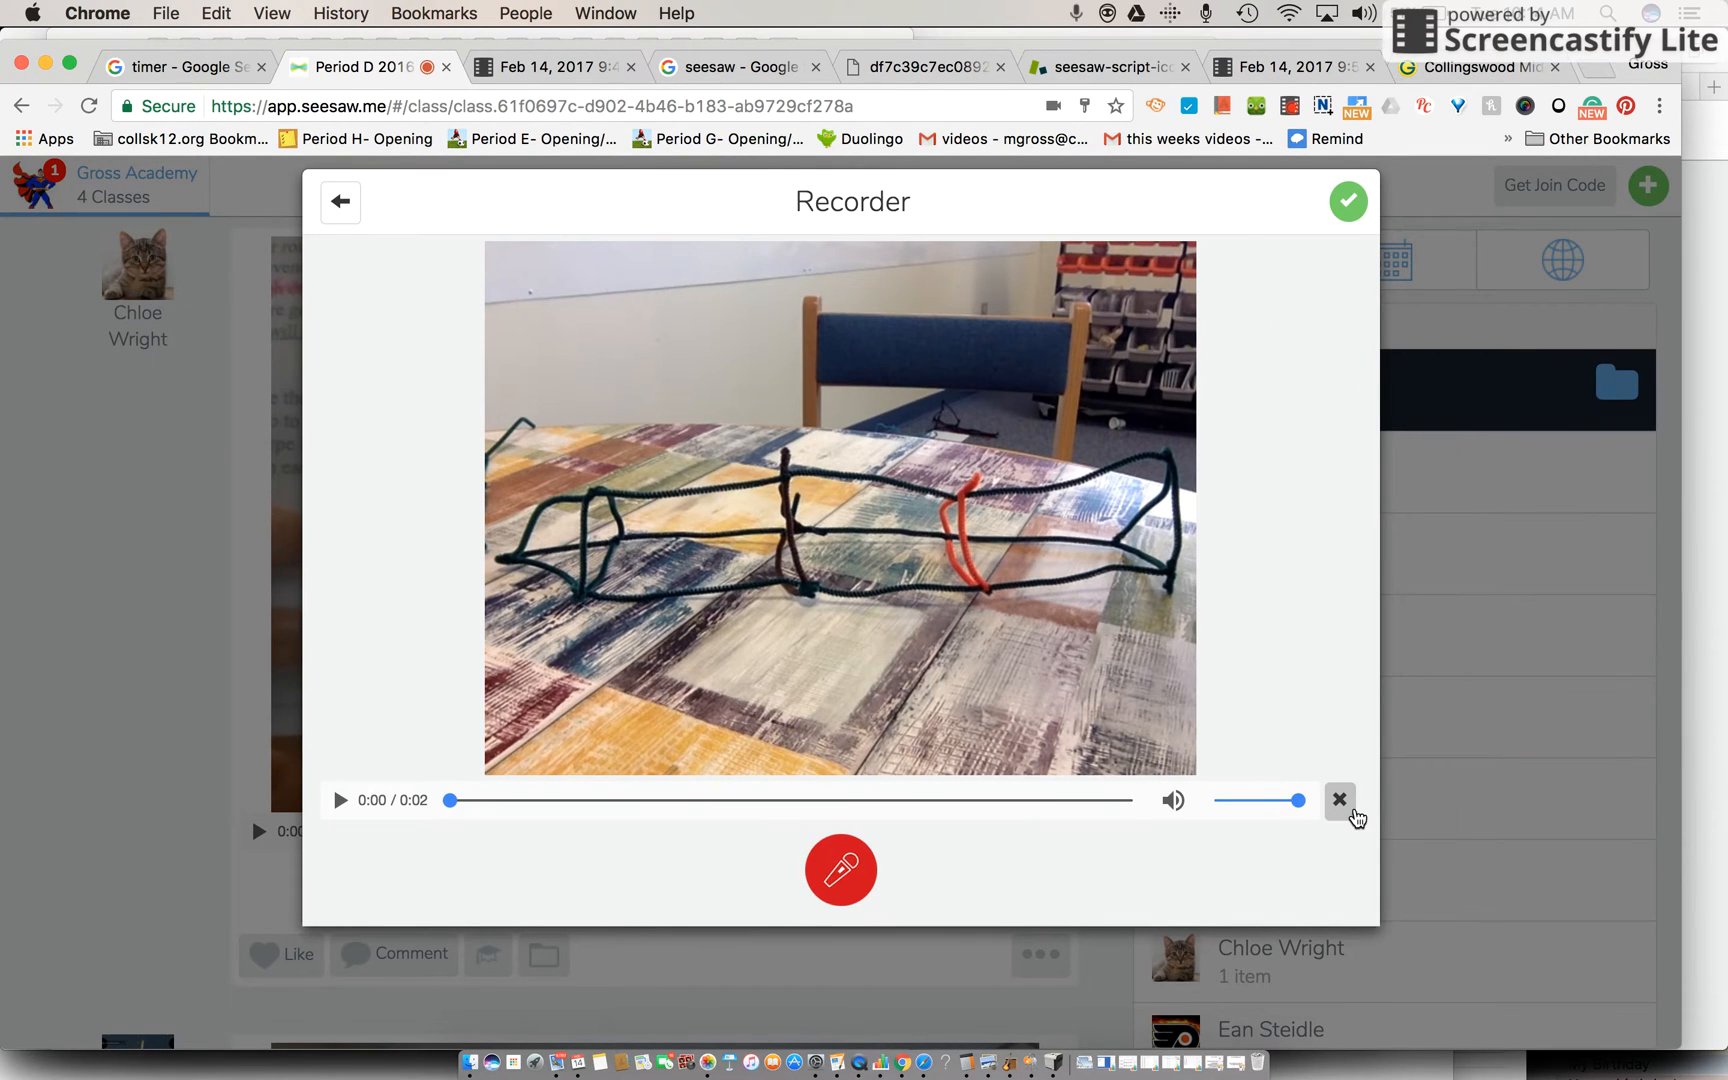
{"action": "left_click", "coordinate": [1339, 800]}
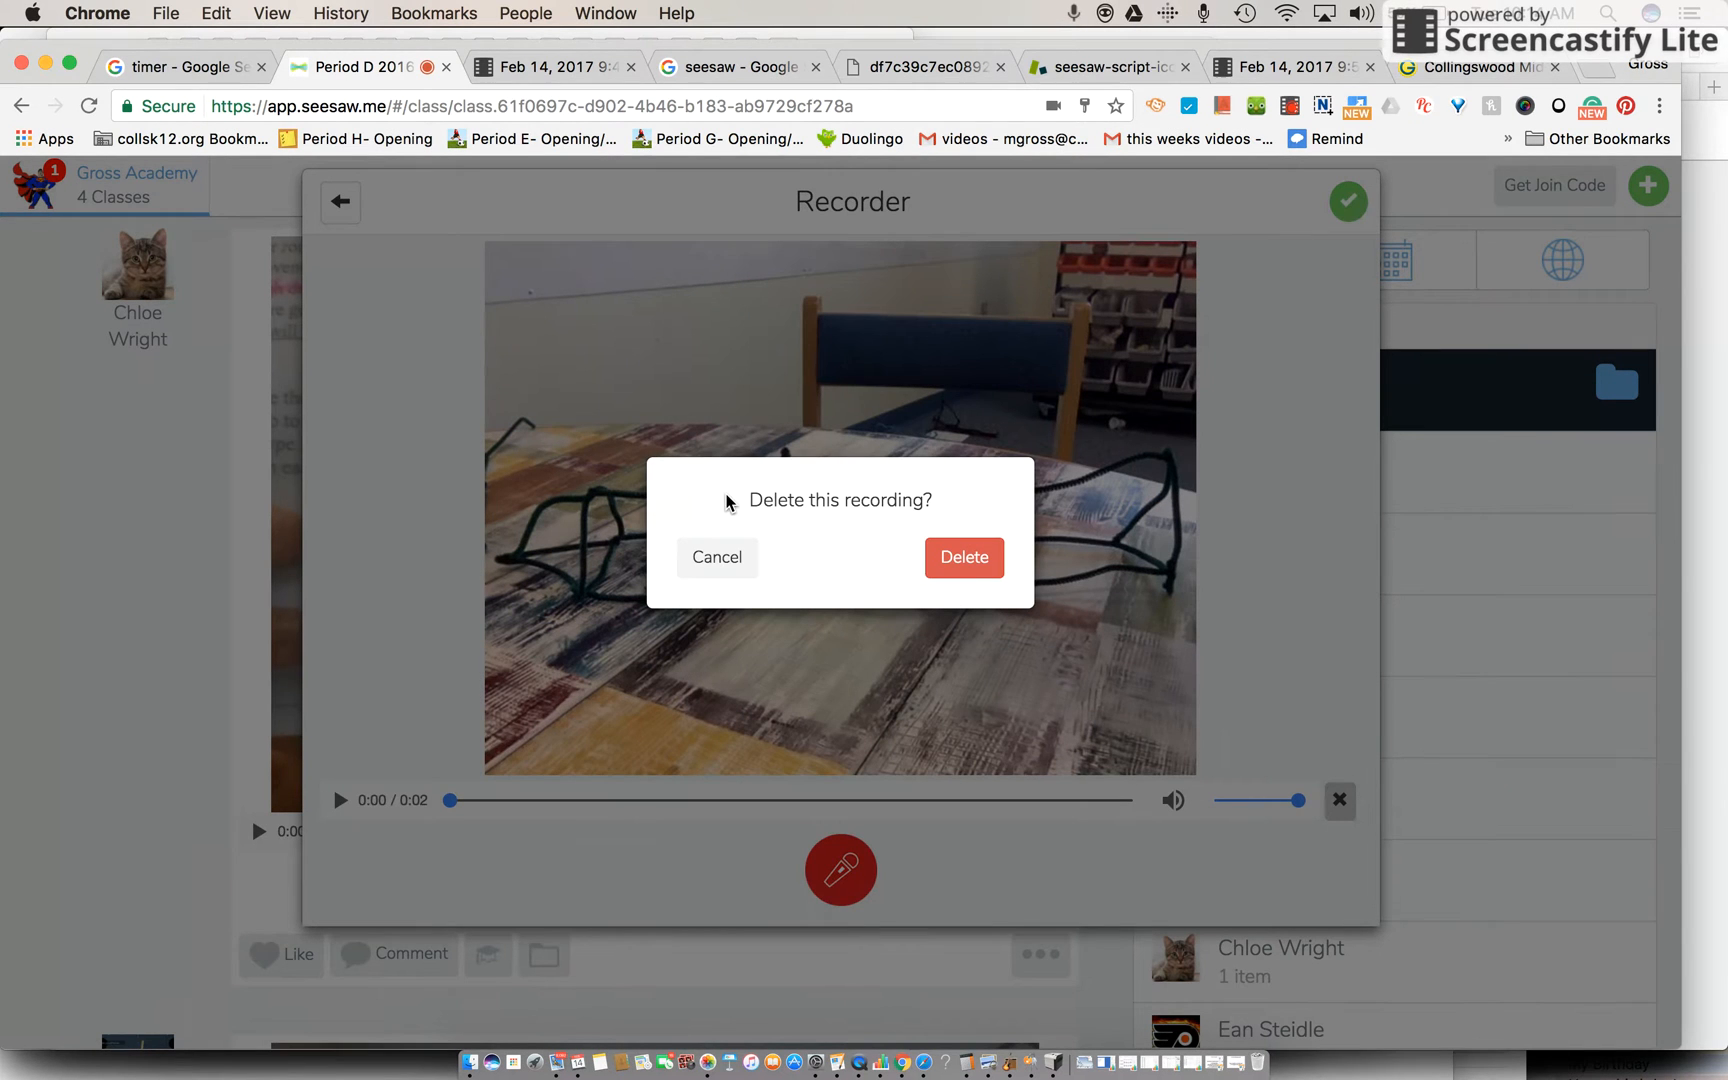
{"action": "left_click", "coordinate": [994, 561]}
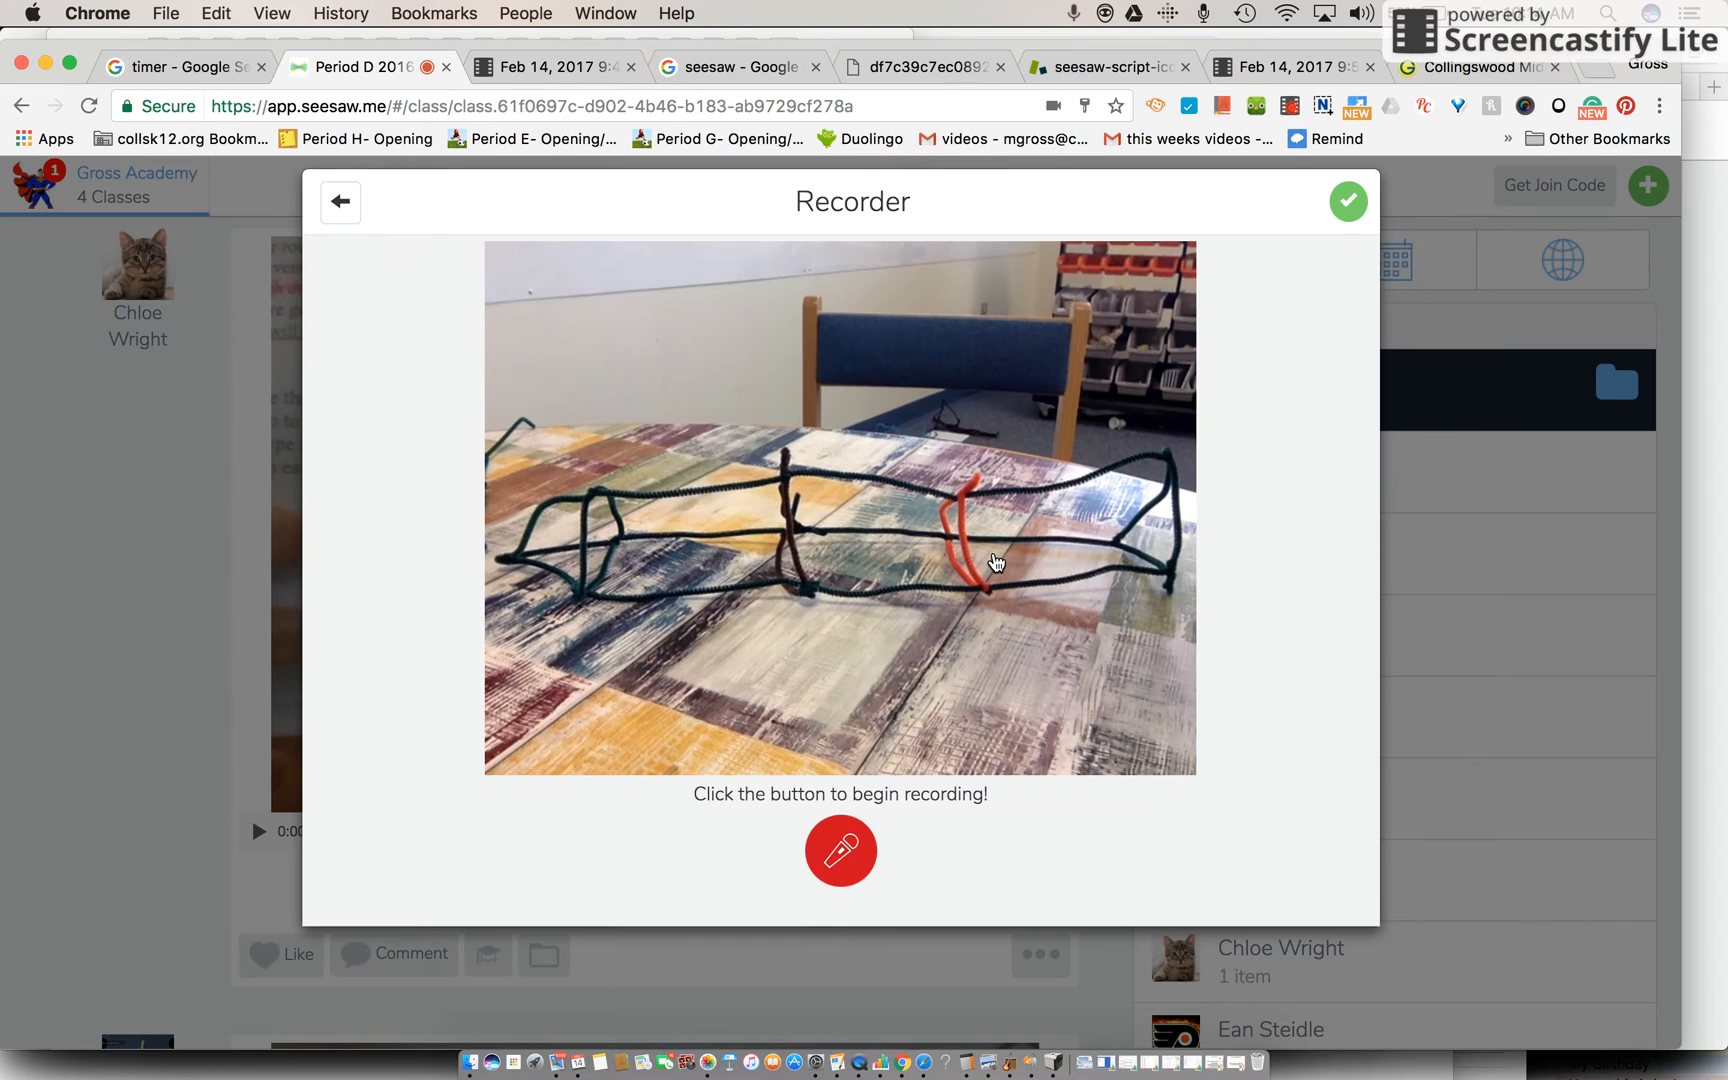
{"action": "left_click", "coordinate": [1348, 203]}
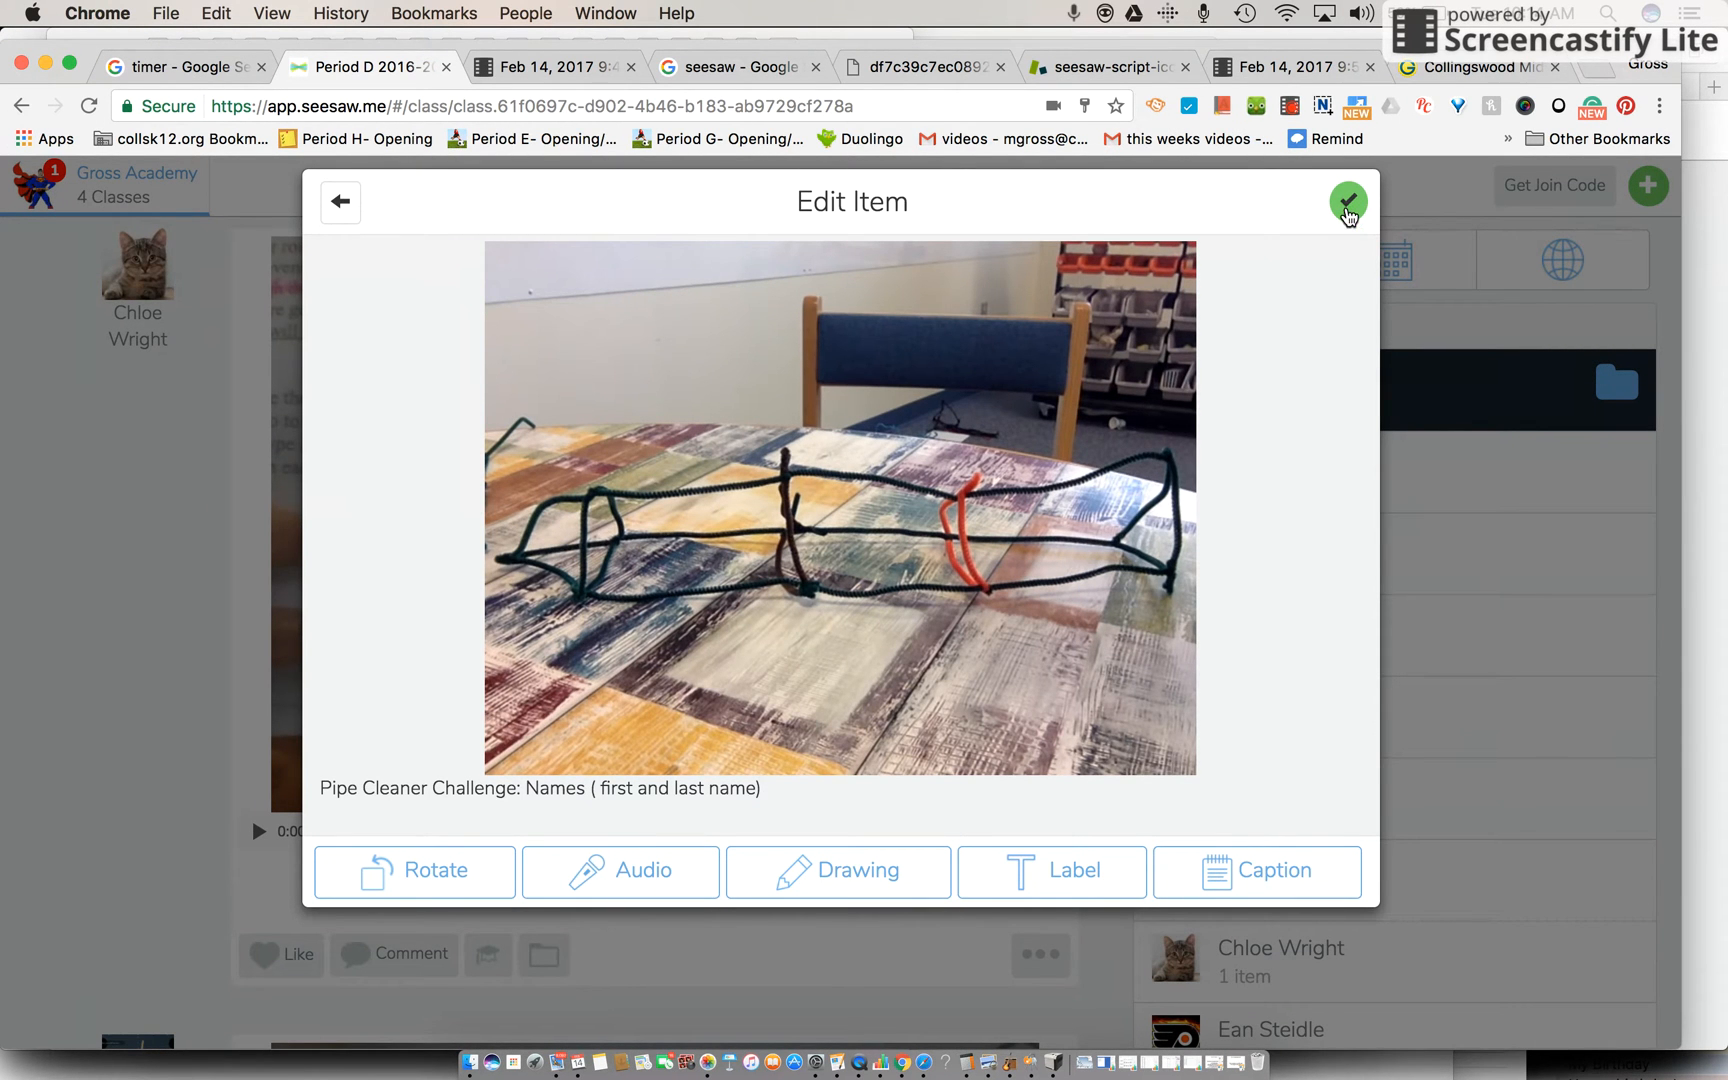
- Reach the student picker, then back out to Edit Item with no student chosen
{"action": "left_click", "coordinate": [1350, 206]}
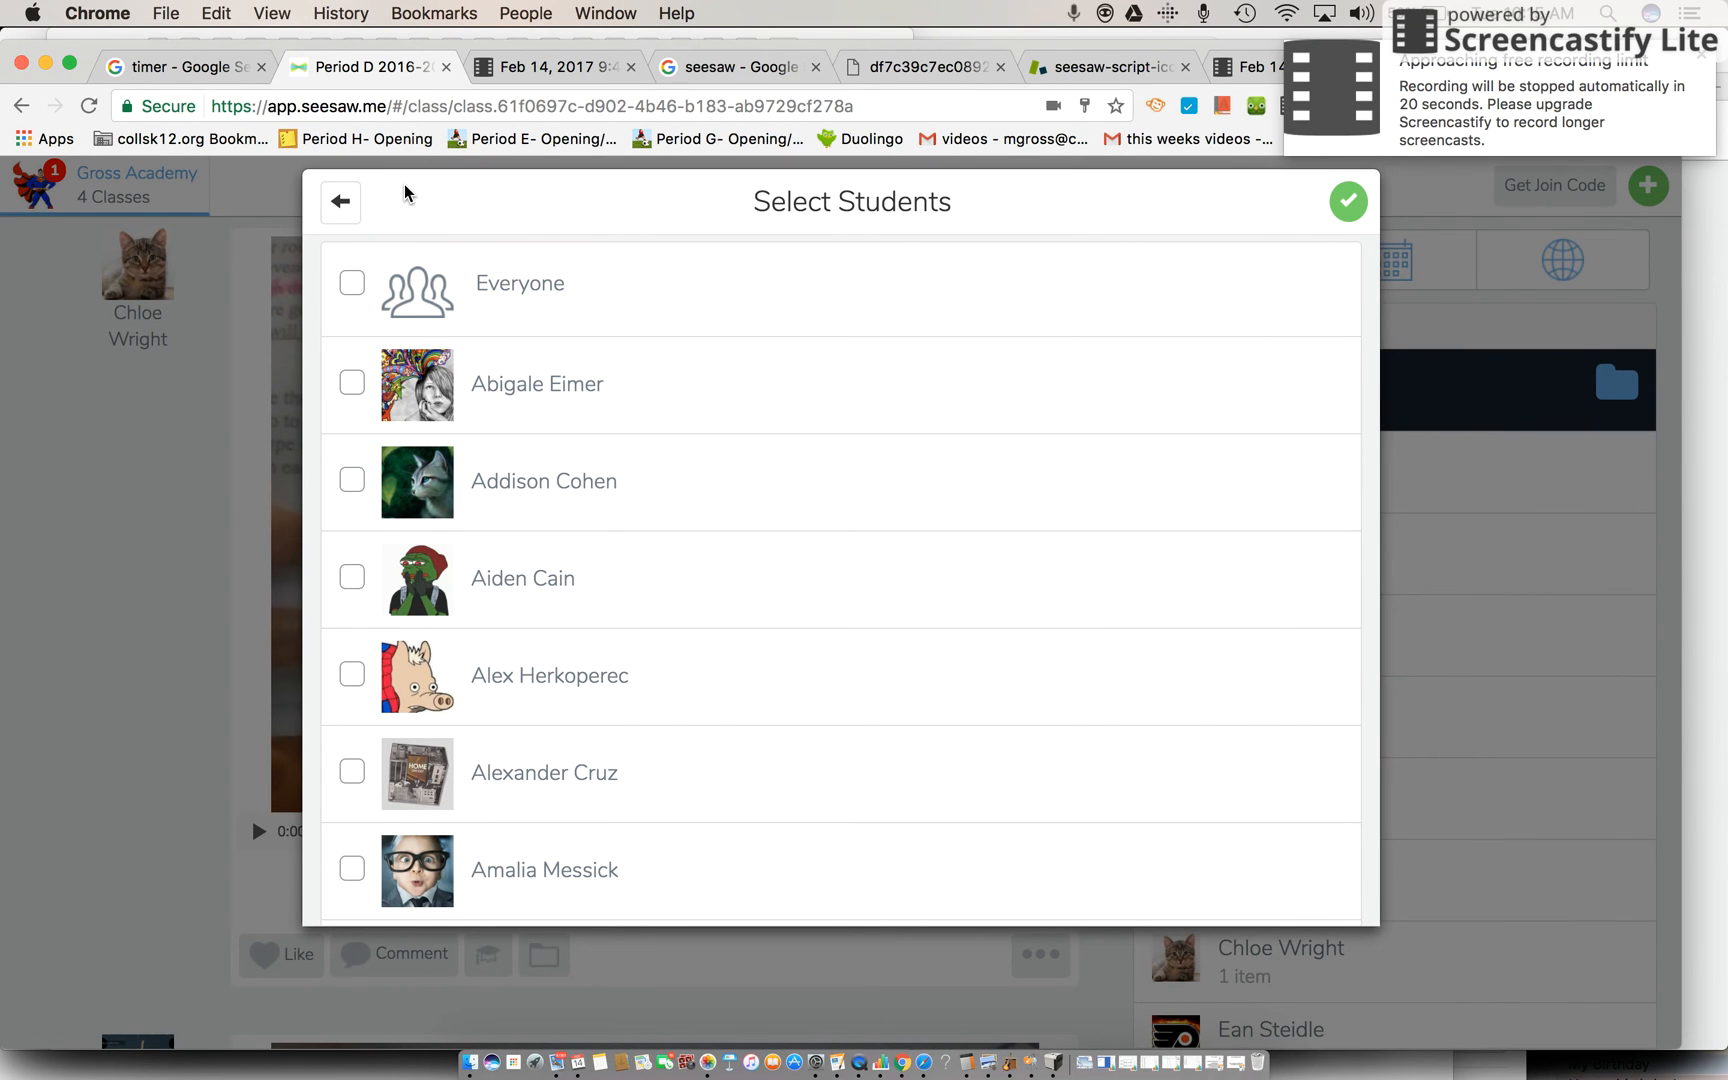
{"action": "left_click", "coordinate": [339, 204]}
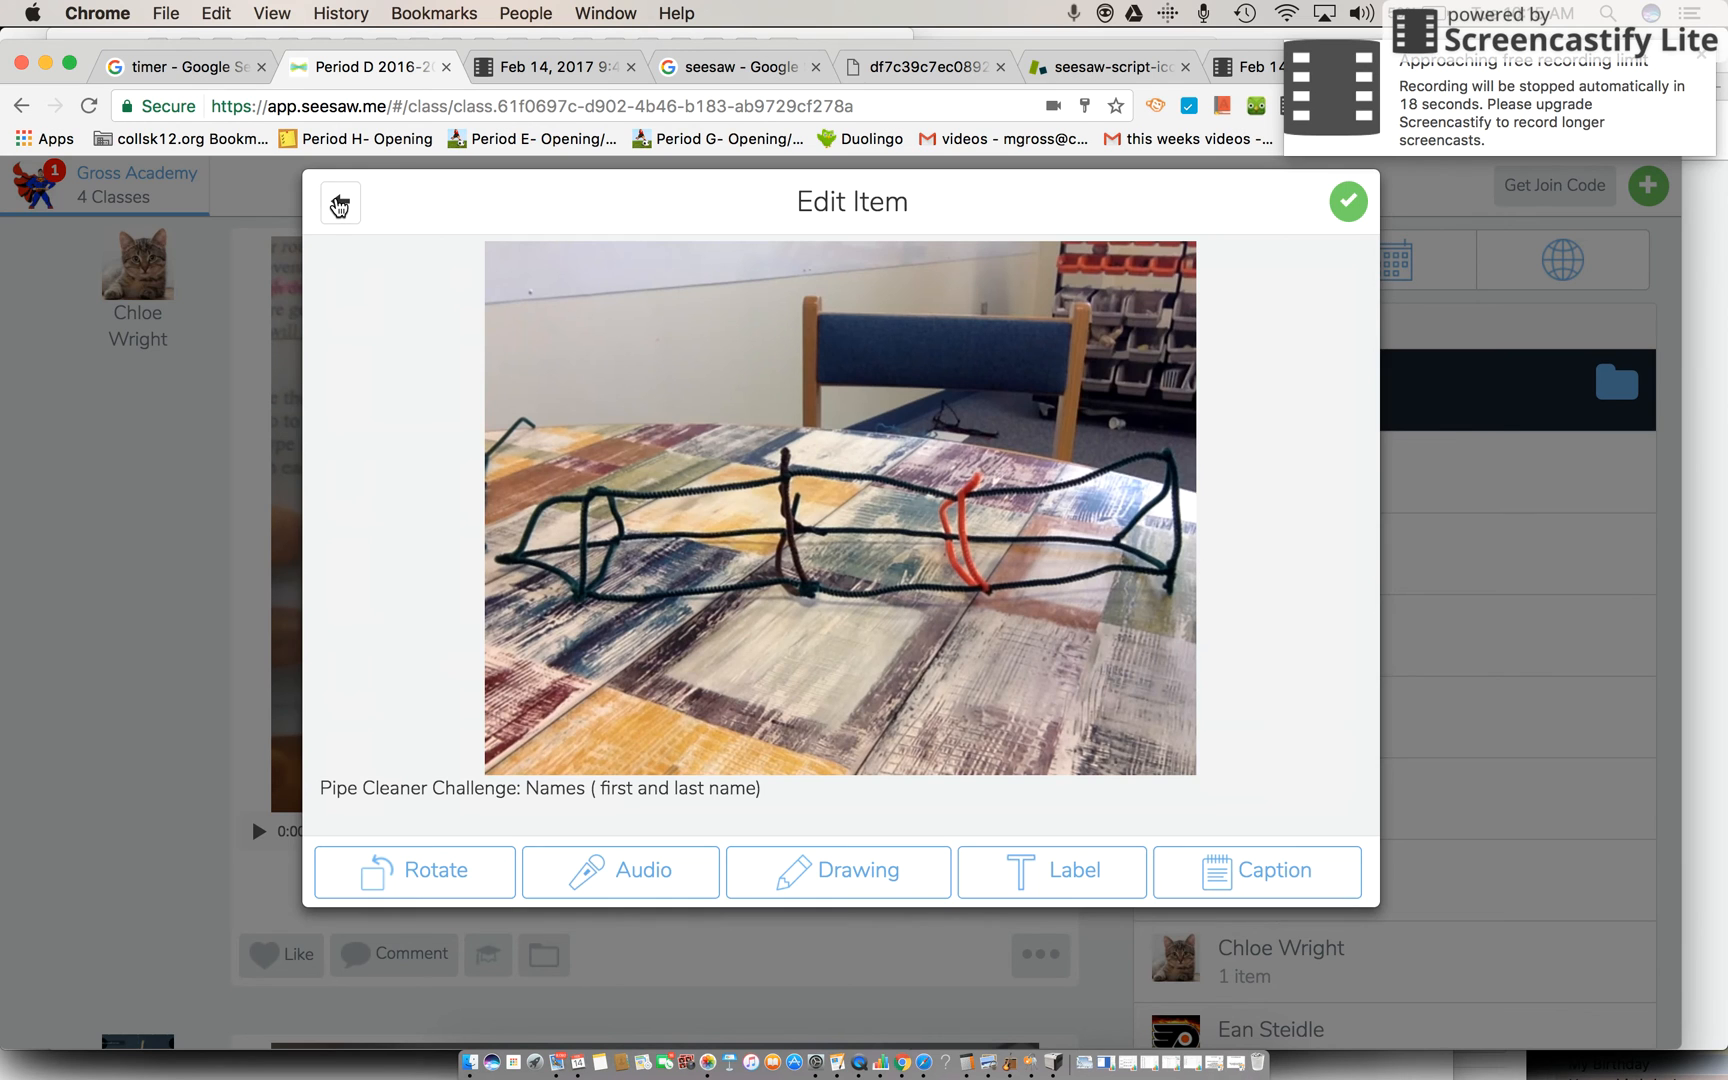